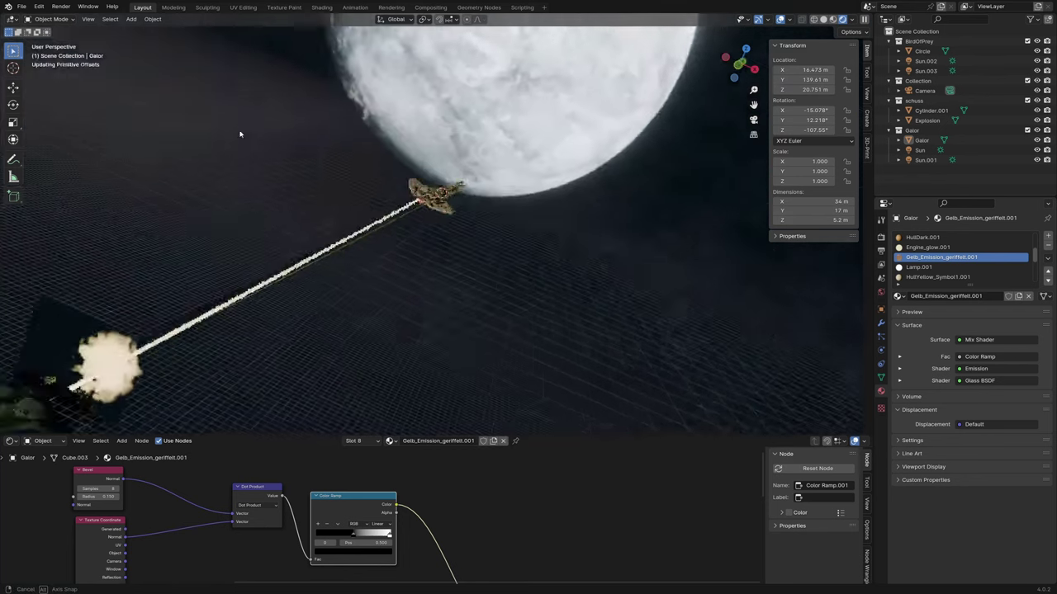
Step: Rename the current view layer to BirdofPrey
mouse_move(271, 125)
middle_down()
mouse_move(237, 134)
mouse_move(438, 191)
mouse_move(495, 181)
middle_up()
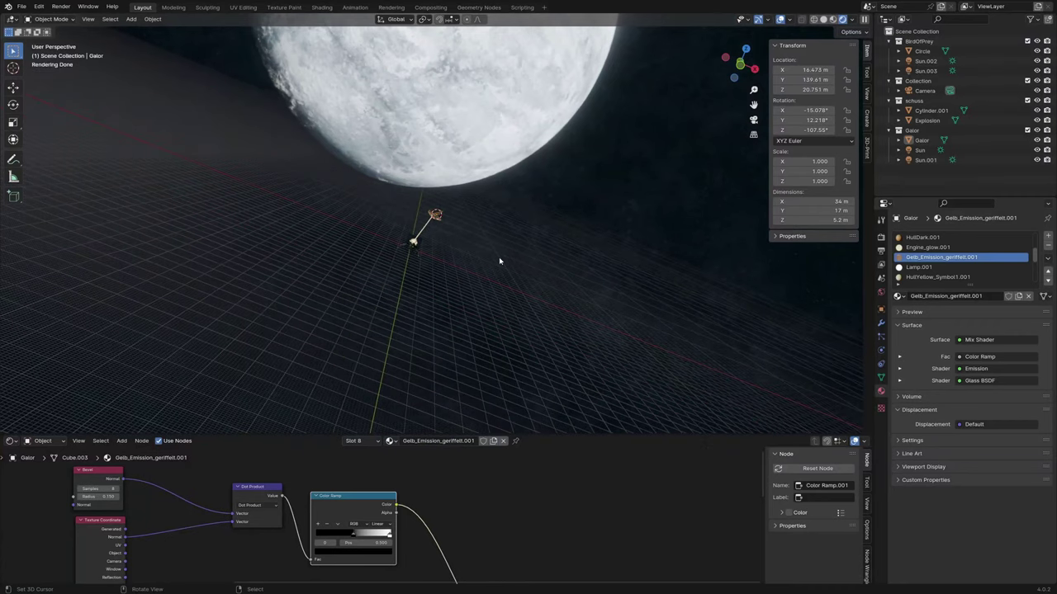
mouse_move(502, 270)
middle_down()
mouse_move(461, 259)
mouse_move(528, 247)
middle_up()
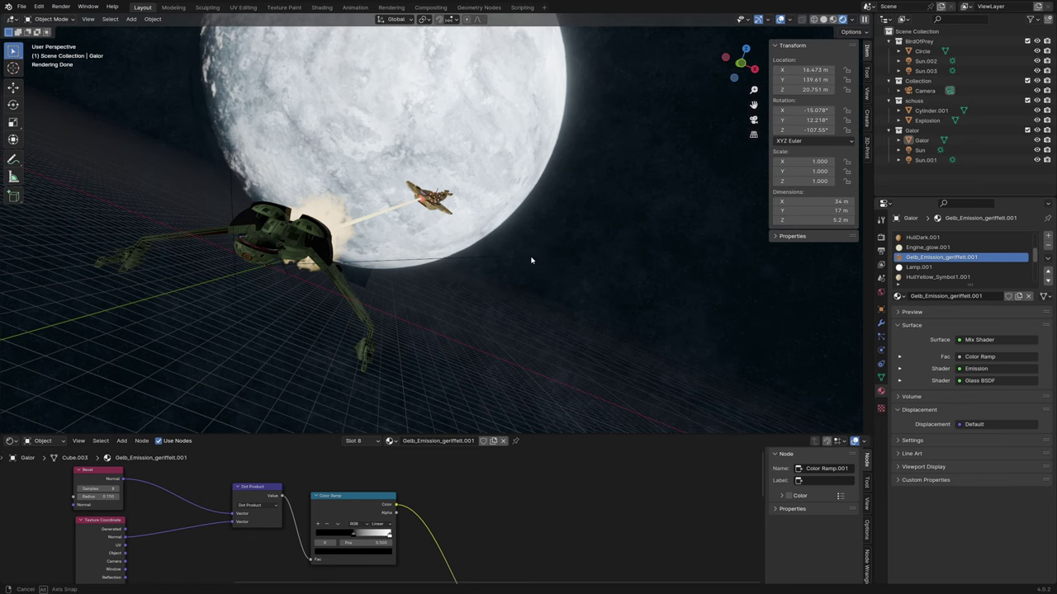
mouse_move(531, 259)
middle_down()
mouse_move(523, 250)
mouse_move(447, 258)
middle_up()
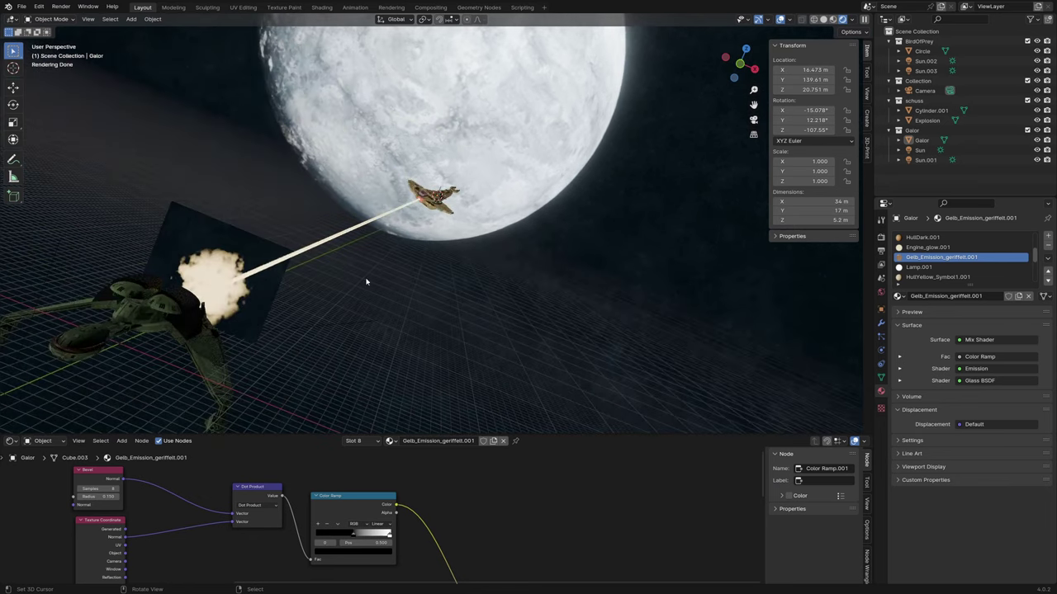
middle_drag(365, 281, 331, 273)
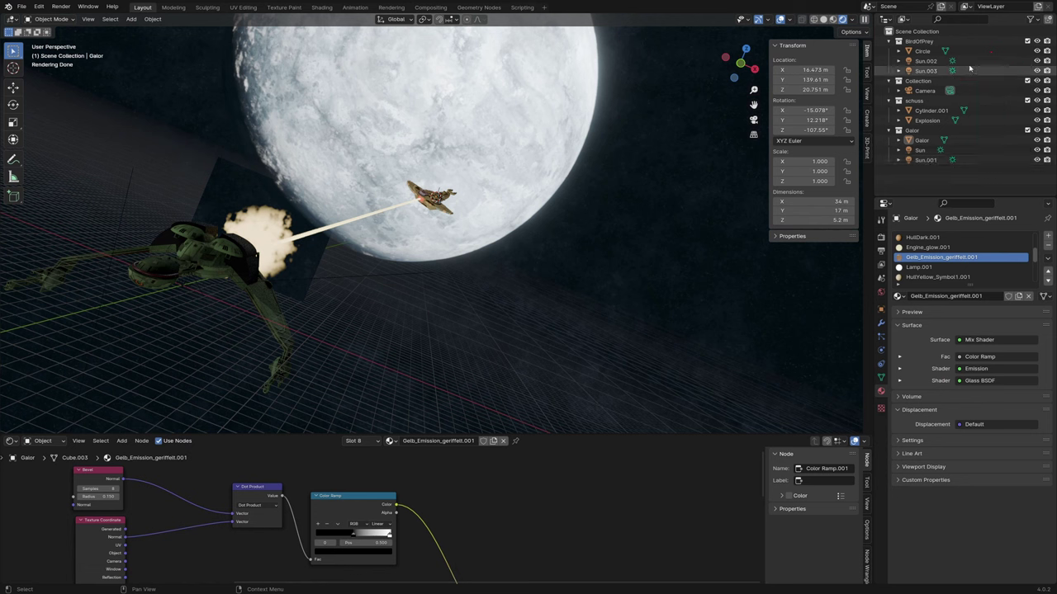
click(1008, 7)
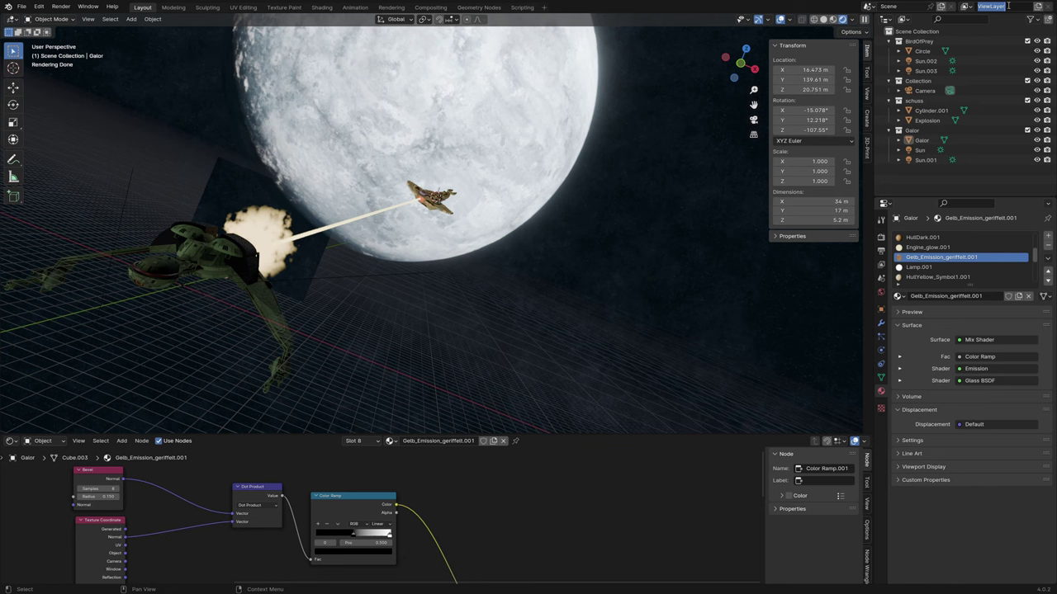
text(Bi)
text(rdofPrey)
key(Return)
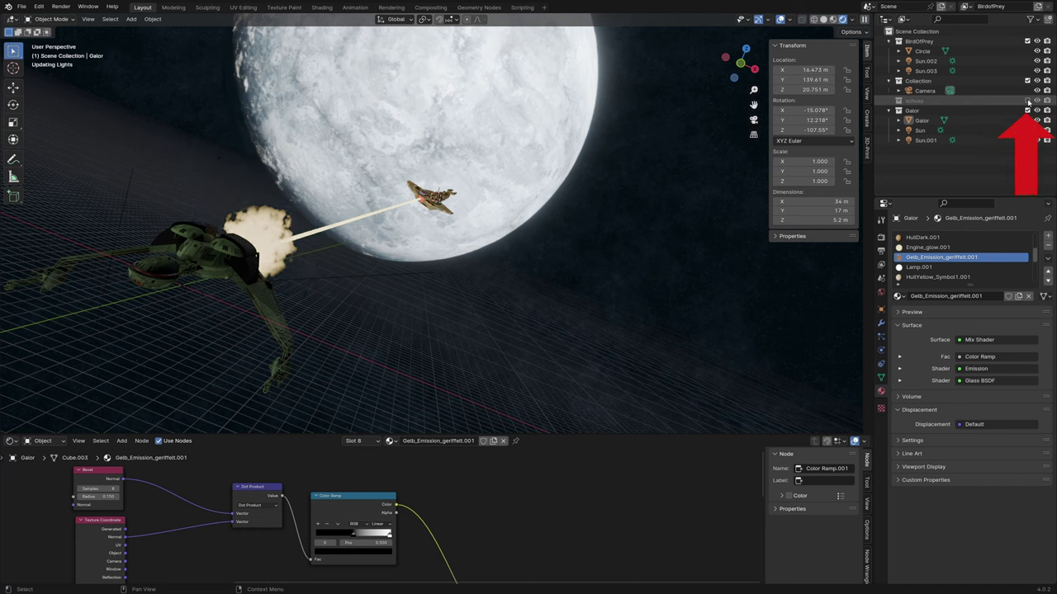
Step: Exclude the schuss and Galor collections from the BirdofPrey view layer
click(1027, 100)
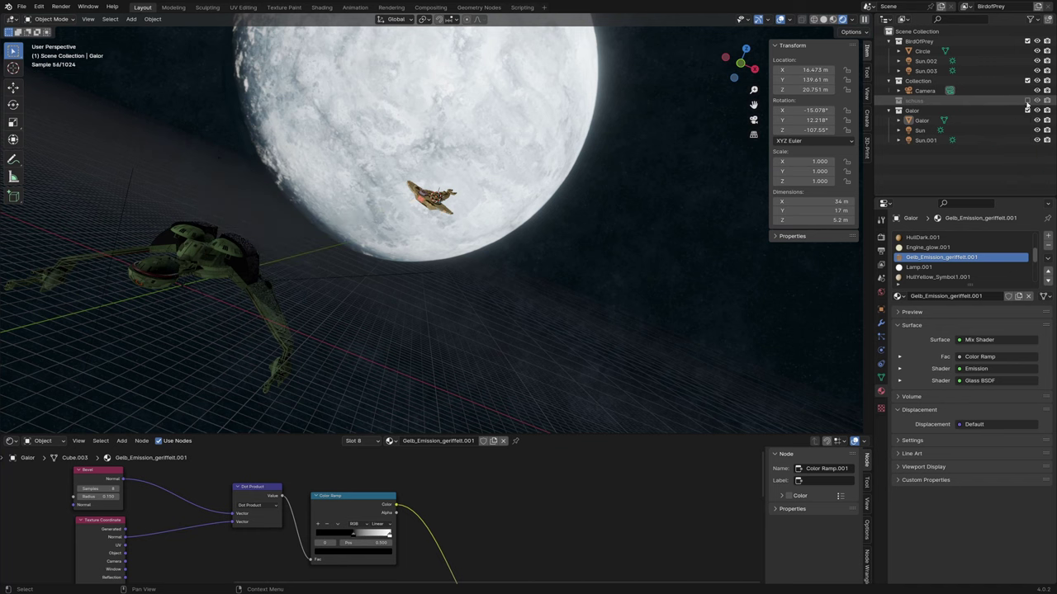
right_click(922, 112)
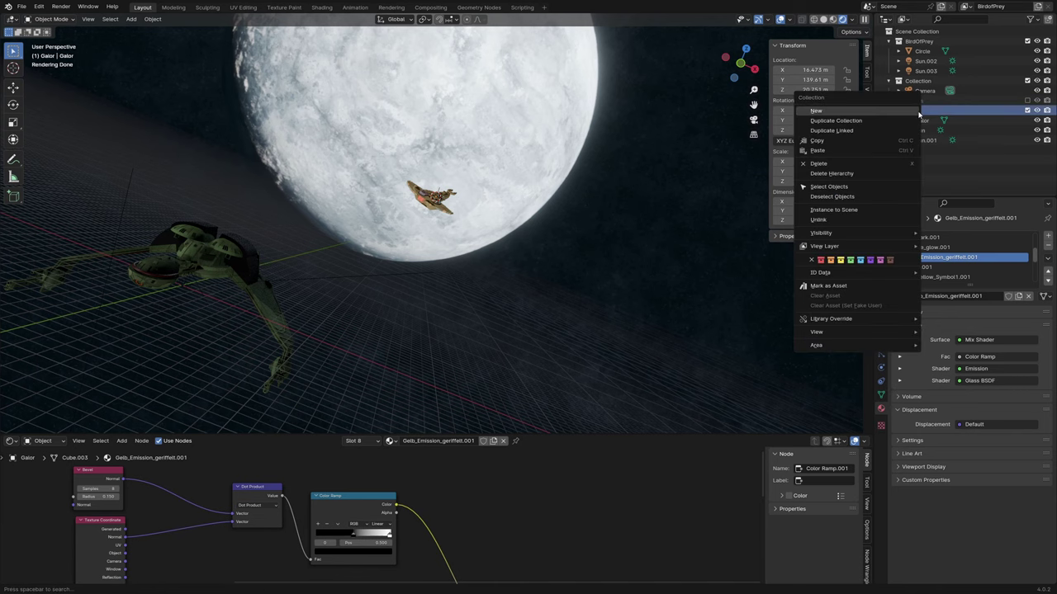
right_click(918, 113)
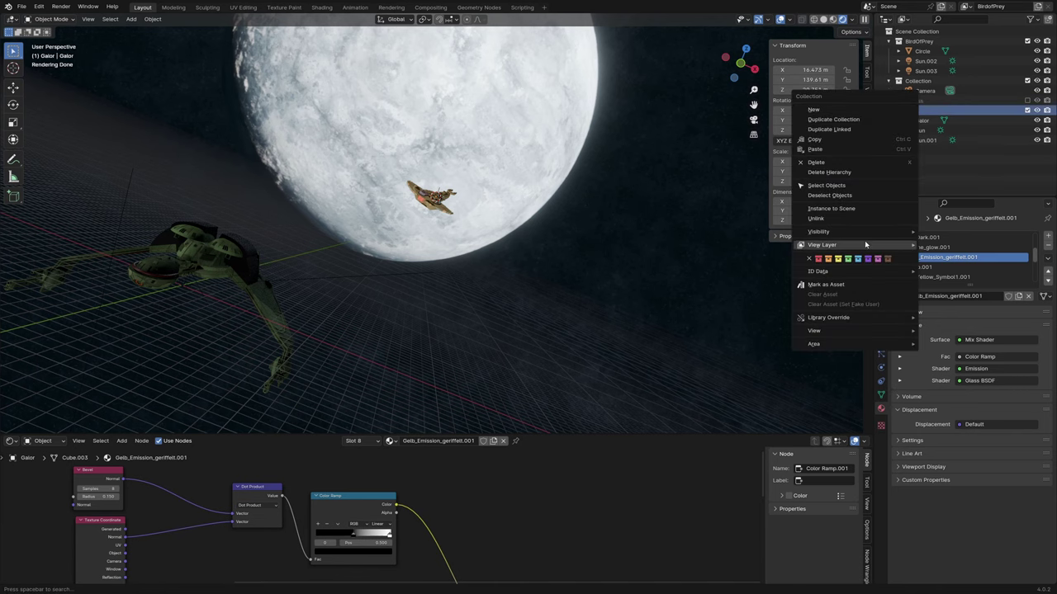
mouse_move(824, 246)
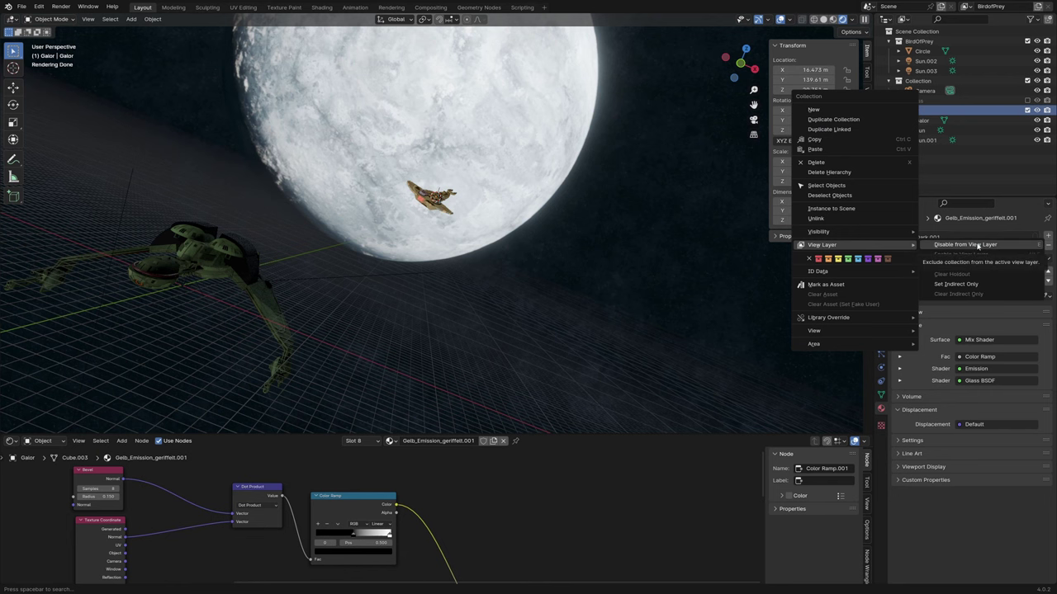
click(977, 245)
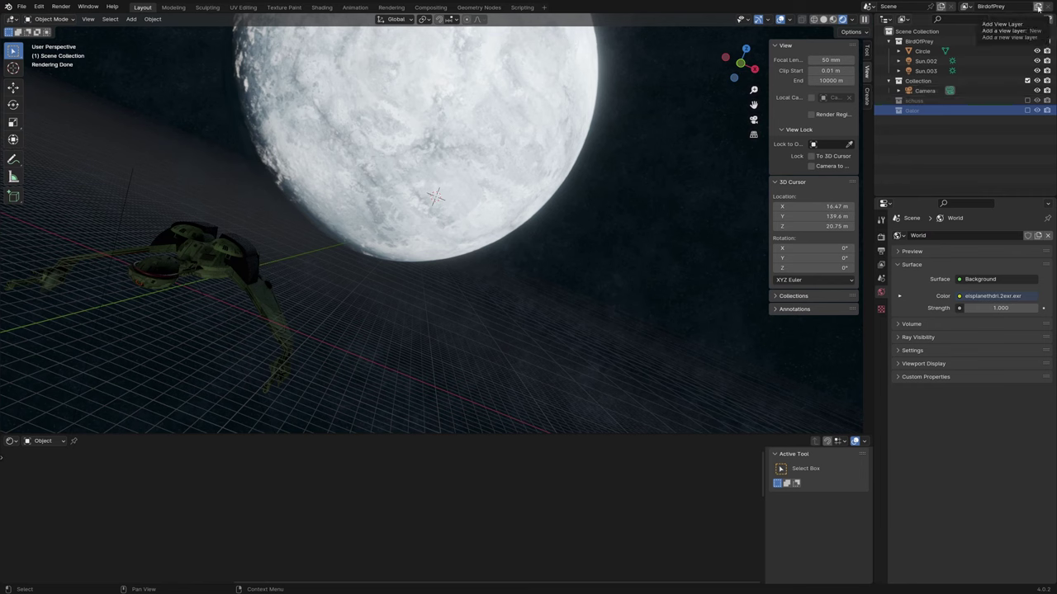
Step: Add a view layer named Schuss that excludes the BirdOfPrey and Galor collections
click(1037, 8)
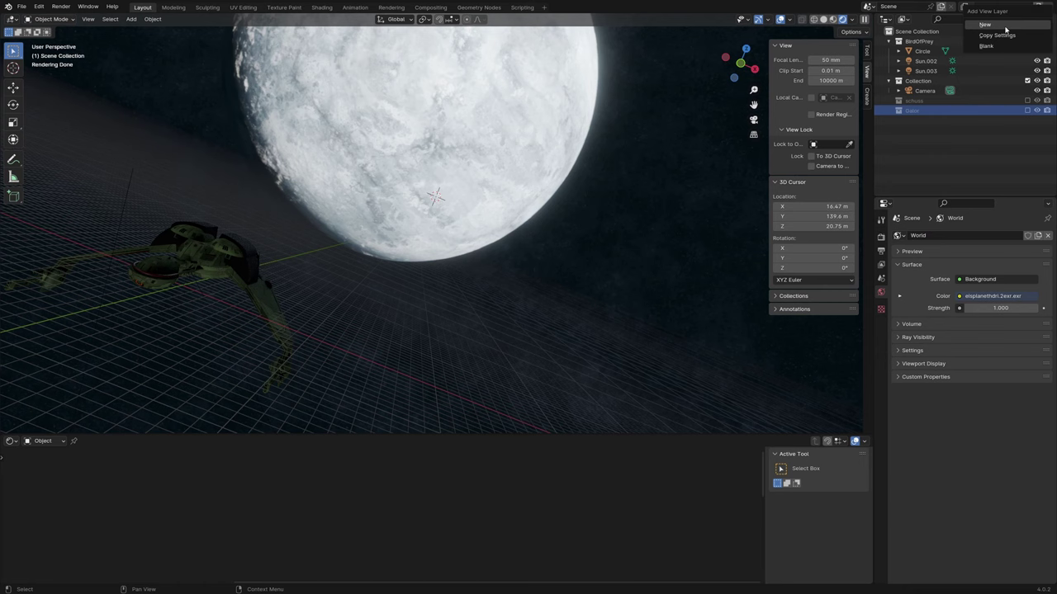
click(1006, 25)
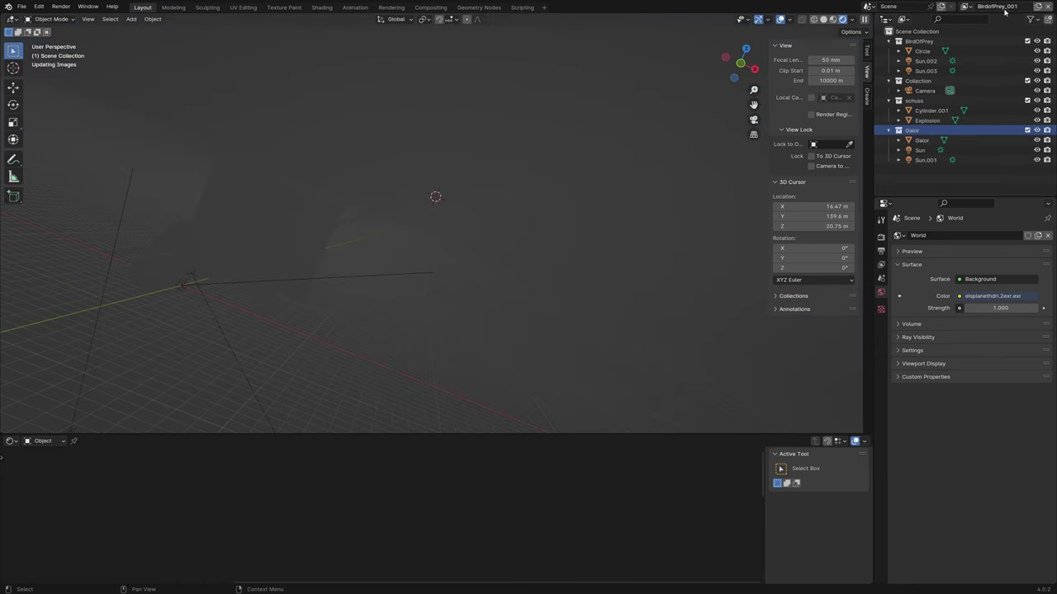
click(1005, 8)
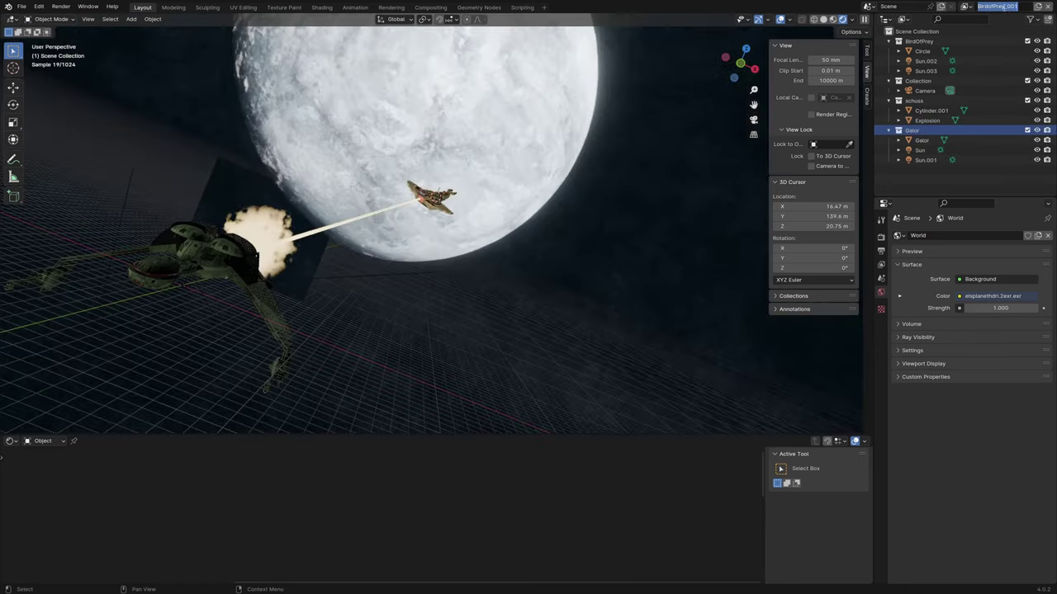
text(Sch)
text(uss)
key(Return)
click(1028, 41)
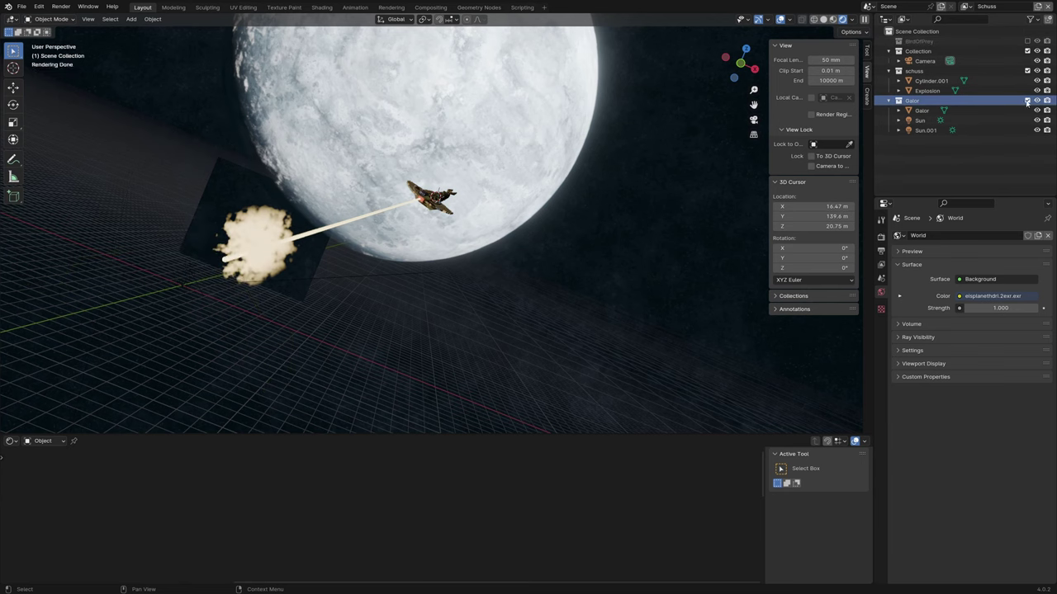
click(1027, 100)
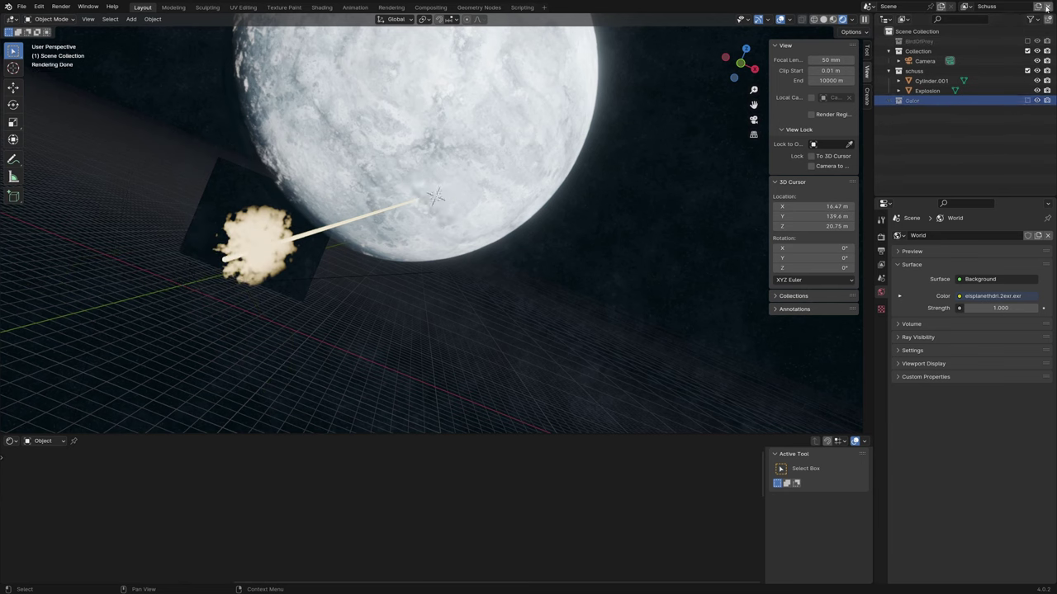
Step: Add a view layer named Galor that excludes the BirdOfPrey and schuss collections
click(1038, 6)
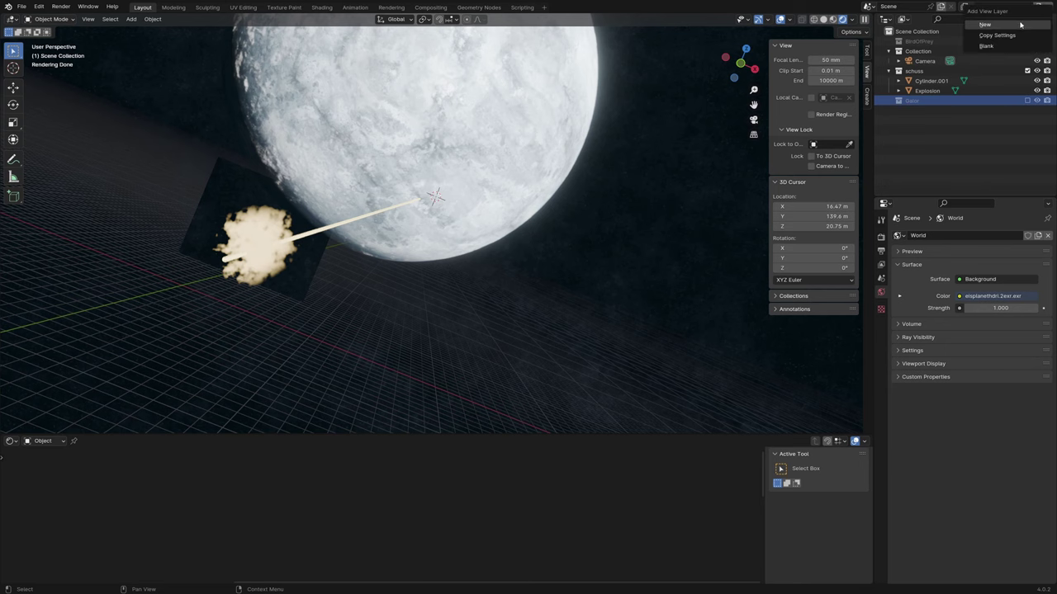
click(1009, 27)
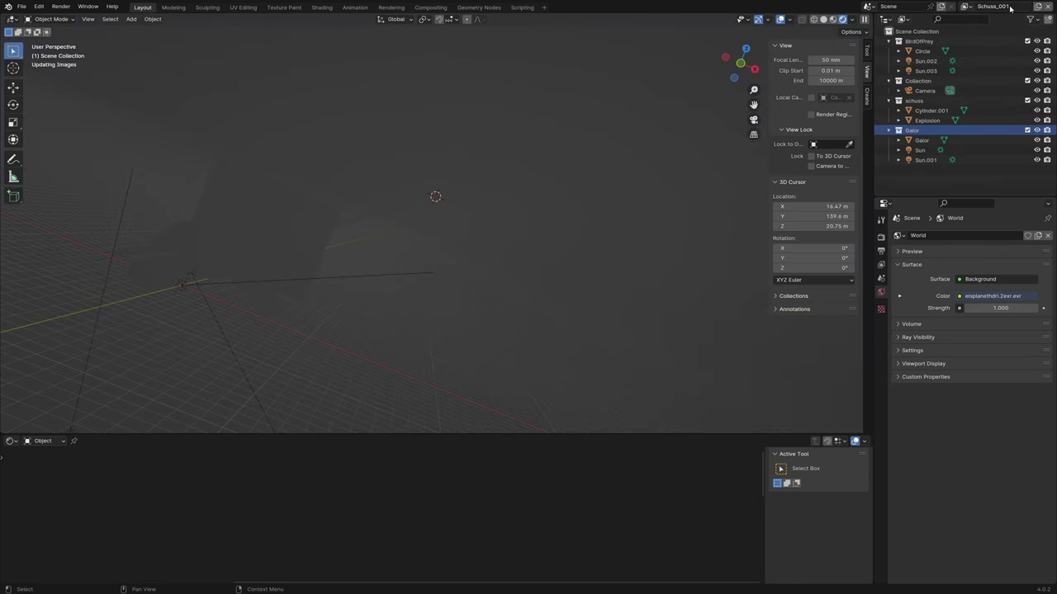
double_click(999, 6)
text(Galor)
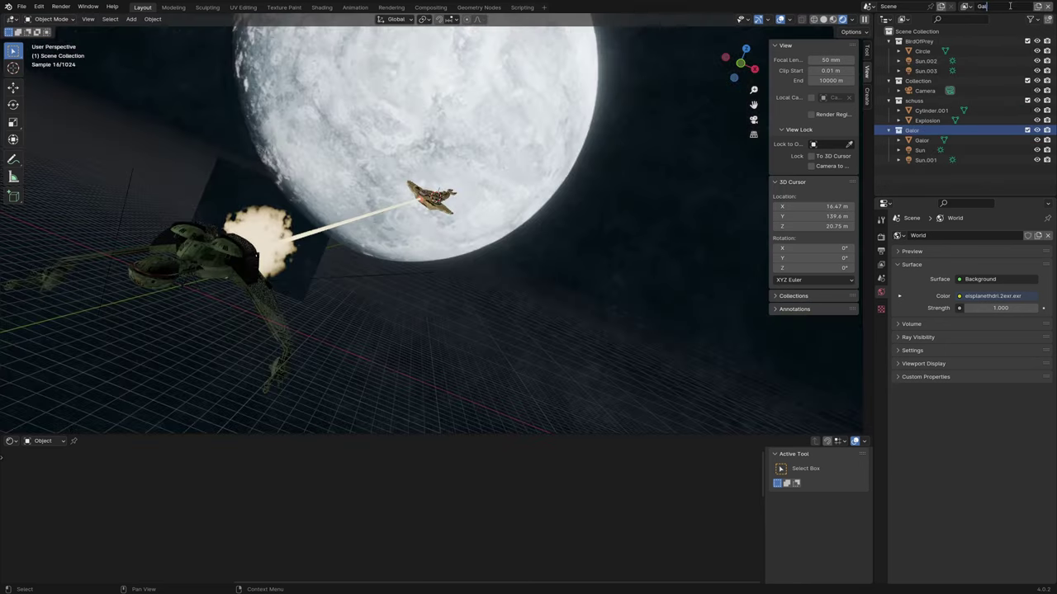
key(Return)
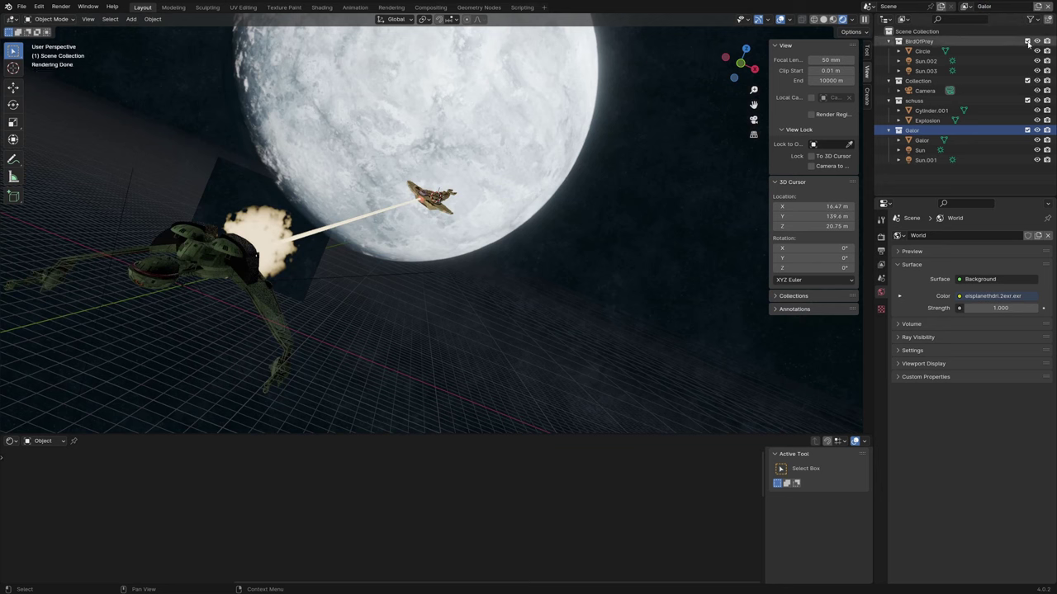
click(1027, 41)
click(1027, 71)
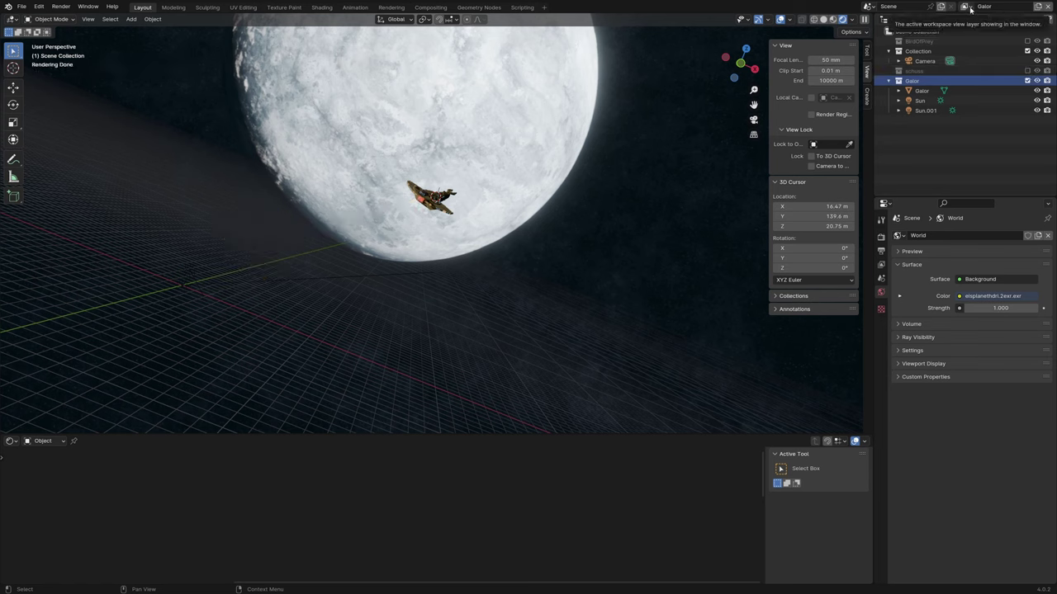
Step: Return to the BirdofPrey view layer, enable its Environment light pass, and show Render properties
click(969, 7)
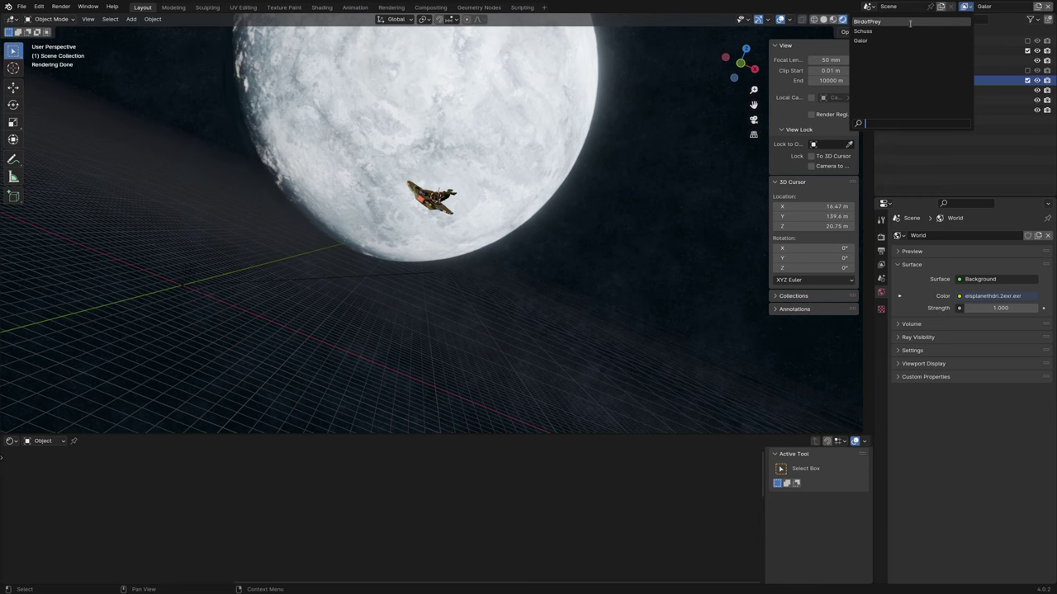
click(910, 23)
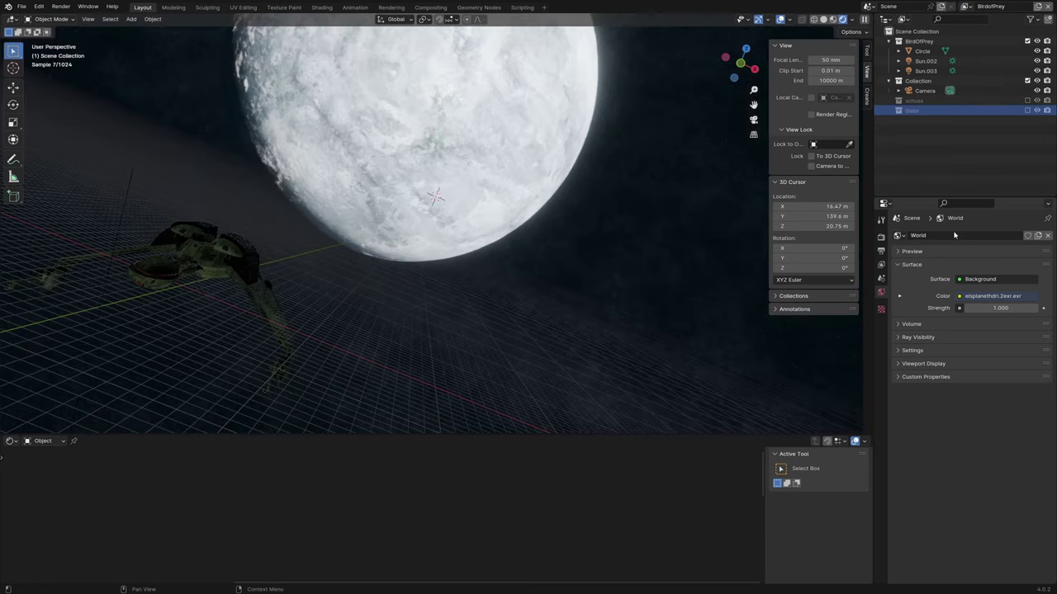
click(881, 264)
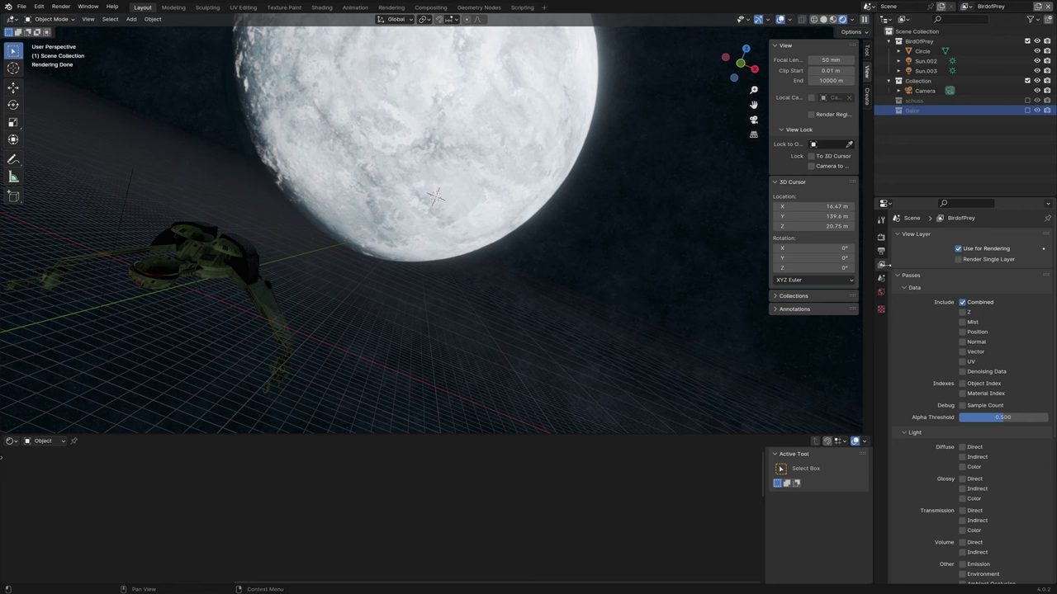
scroll(934, 320, down, 2)
scroll(934, 319, down, 2)
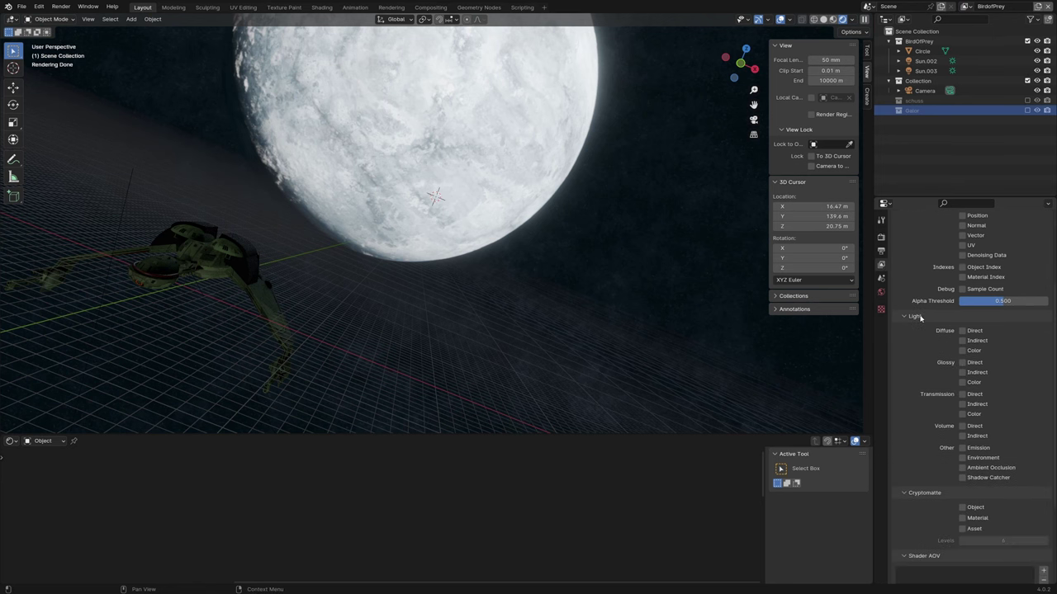
scroll(934, 319, down, 1)
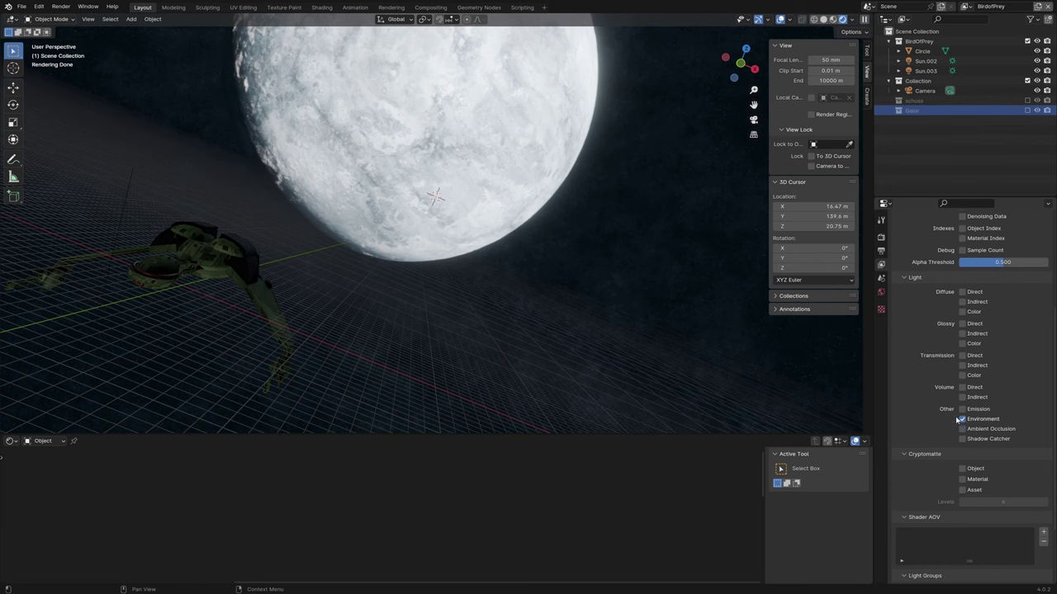
click(881, 238)
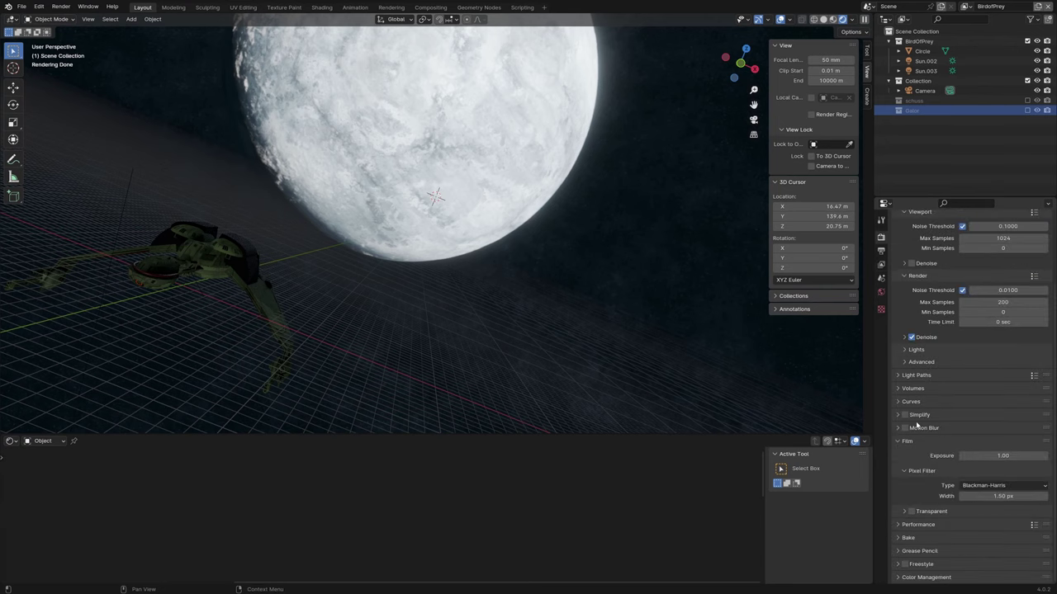
Step: Turn on transparent film, switch to Solid shading, save, and do an F12 test render
click(933, 512)
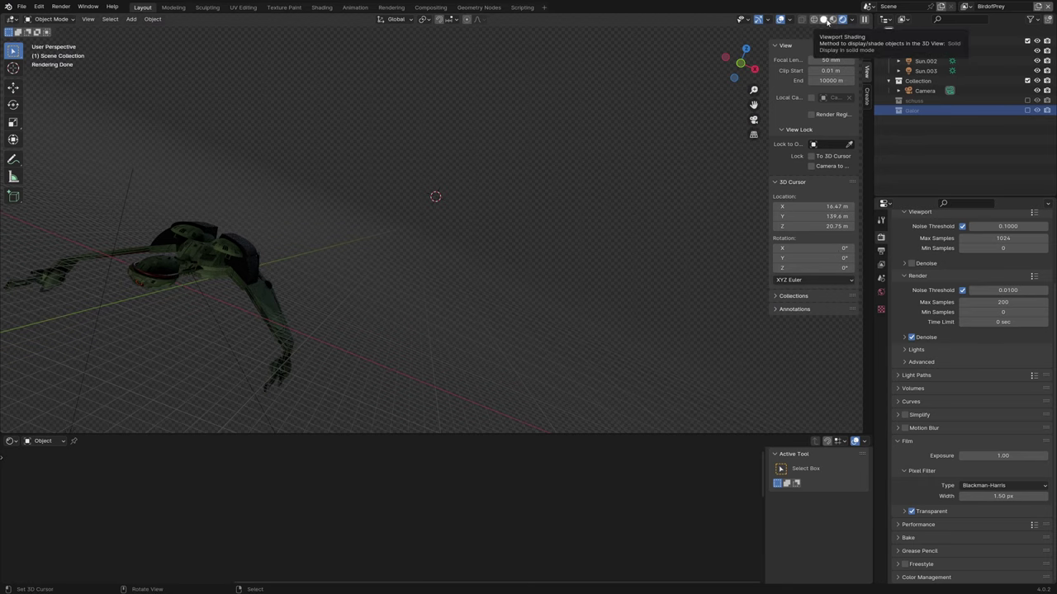
click(826, 21)
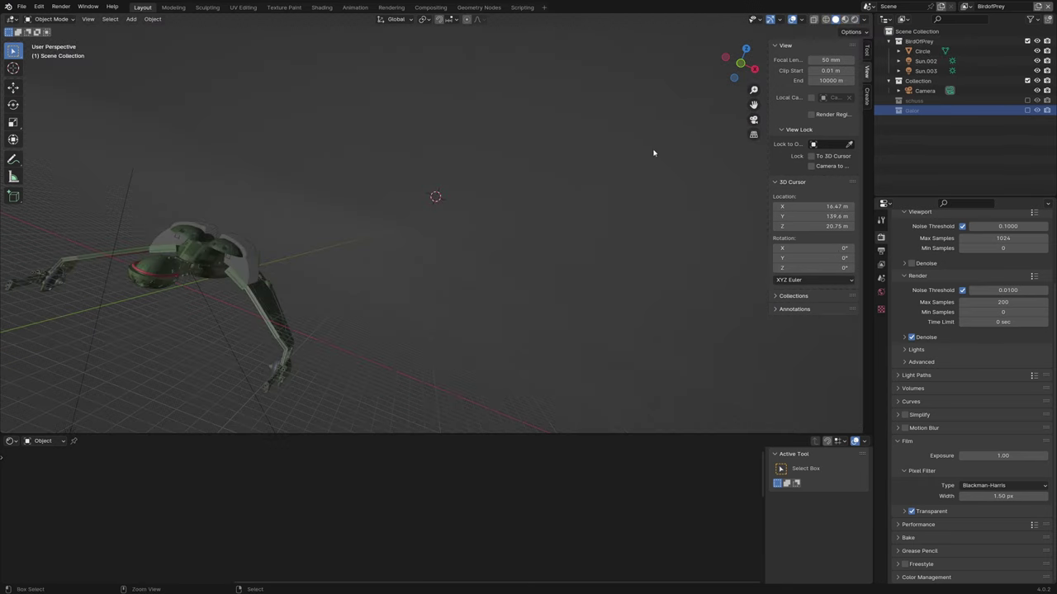
key(ctrl+s)
key(F12)
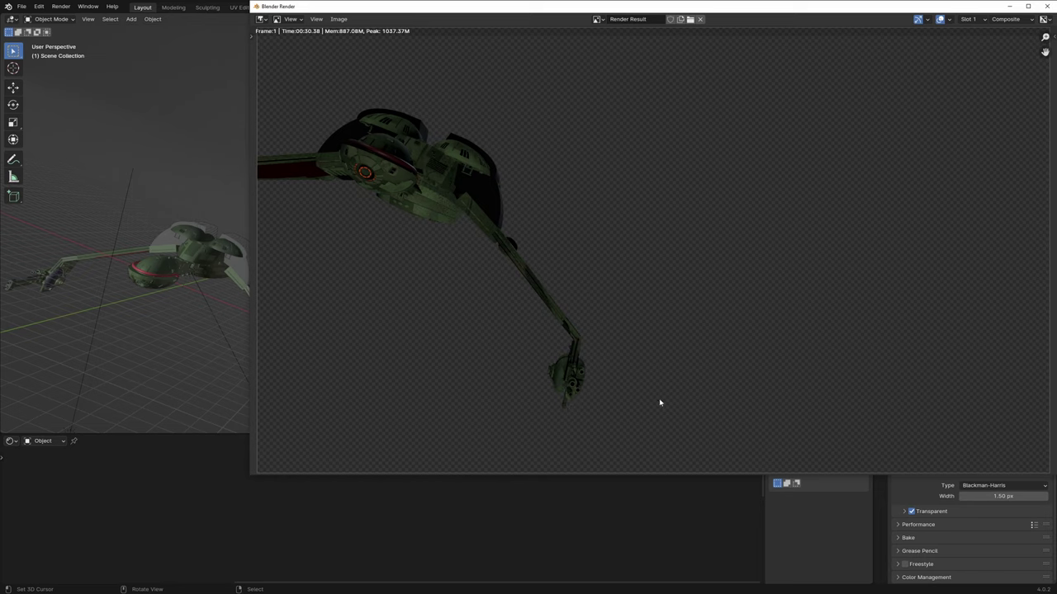
key(Escape)
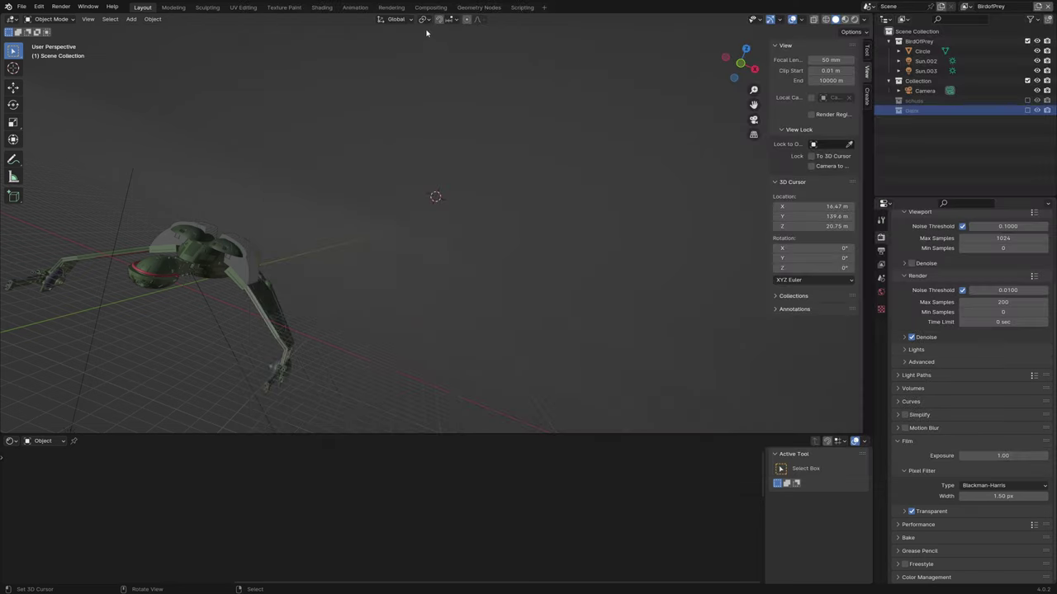
Step: In the Compositing workspace, re-enable Use Nodes and move the Render Layers node toward the centre
click(427, 9)
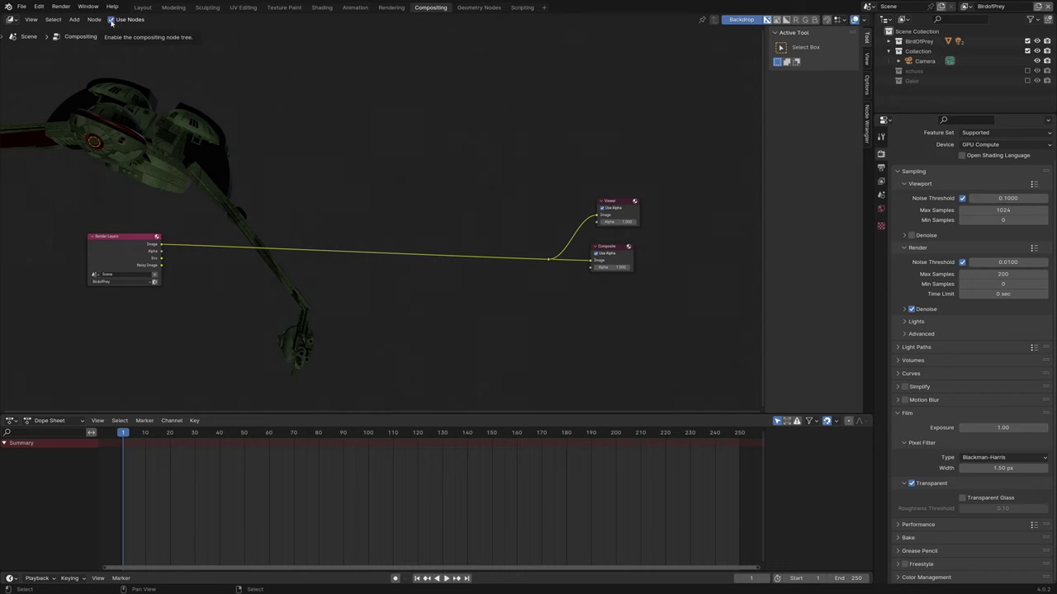
click(110, 22)
click(112, 21)
drag(130, 253, 226, 266)
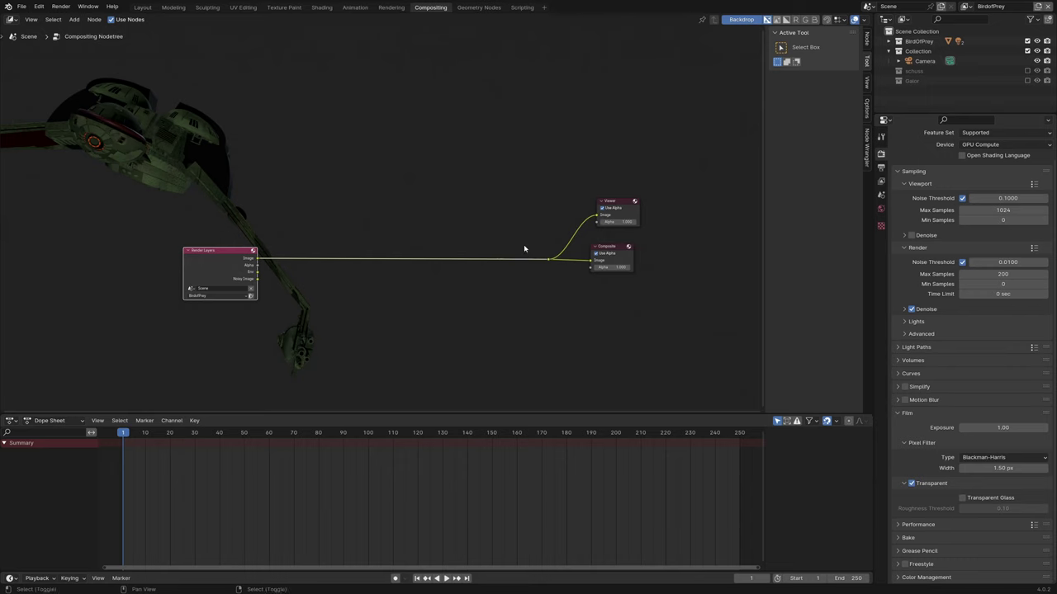
shift+right_drag(523, 246, 524, 281)
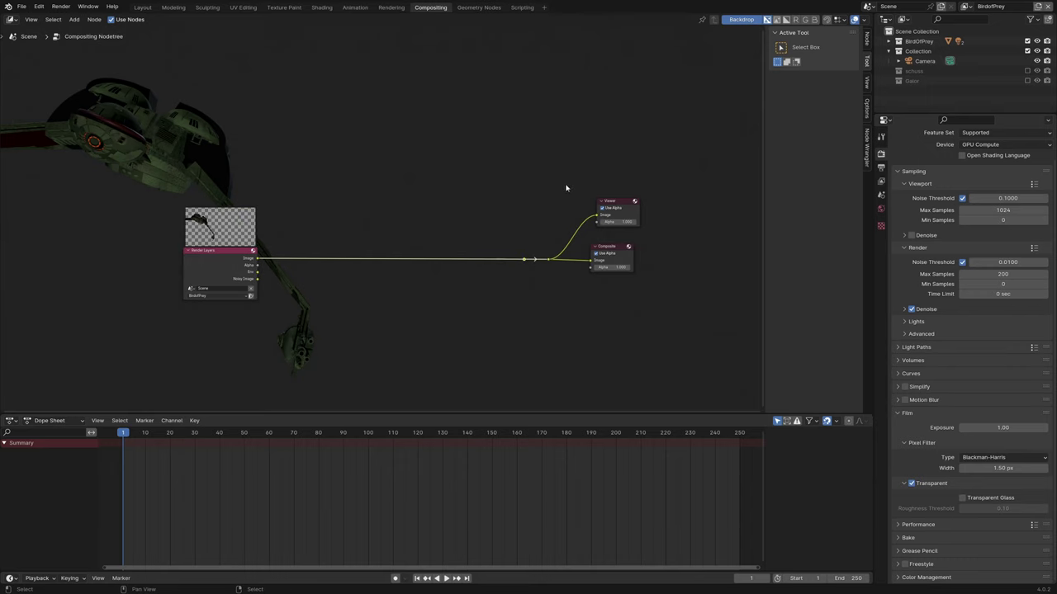
Step: Move the Render Layers node up-left and duplicate it below, set to the Schuss layer
key(shift+a)
drag(224, 267, 137, 165)
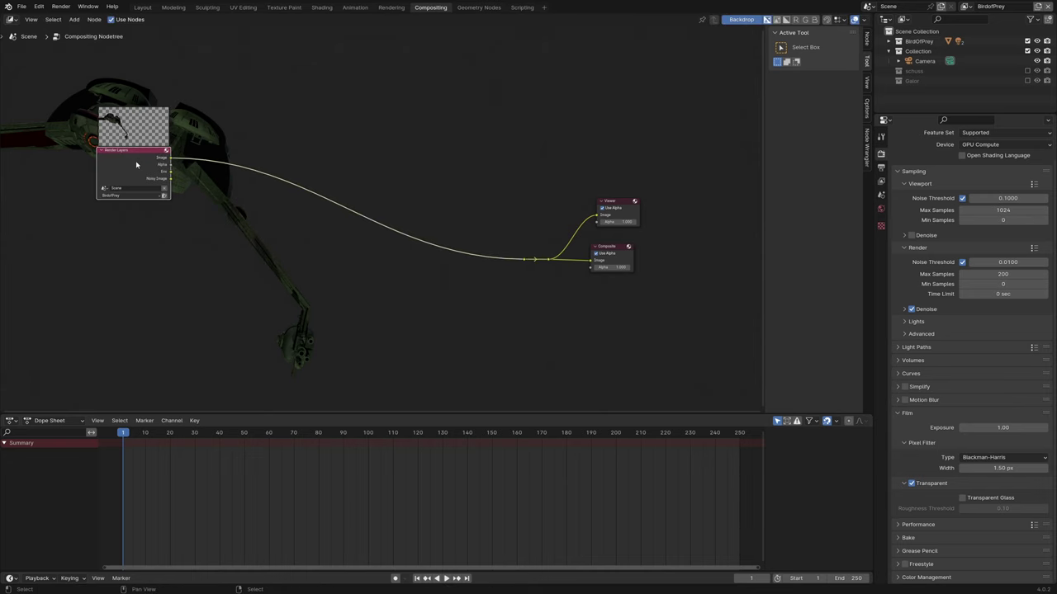
key(shift+d)
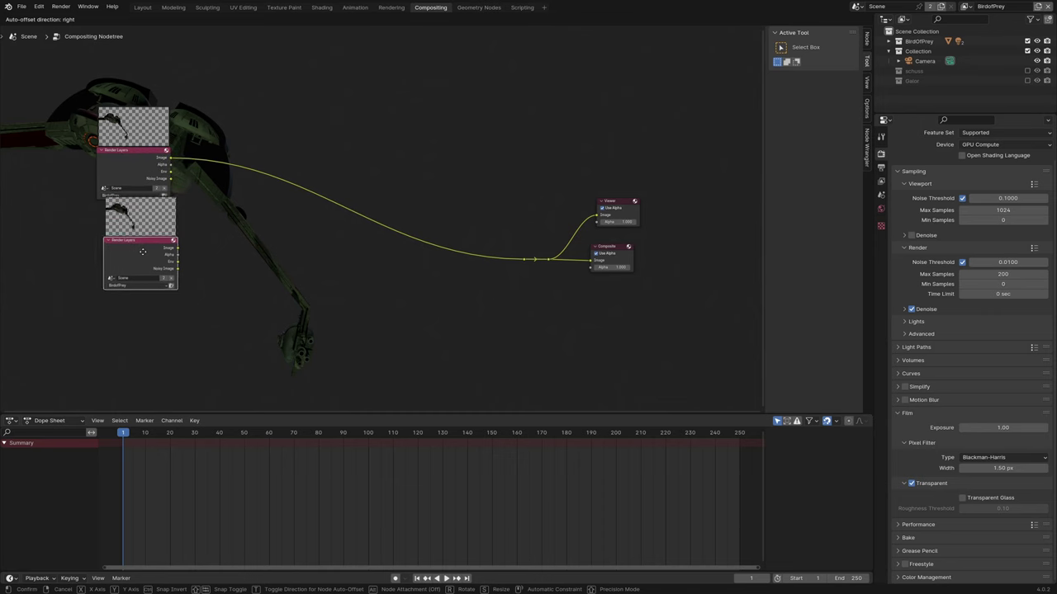
click(142, 252)
key(Home)
click(87, 317)
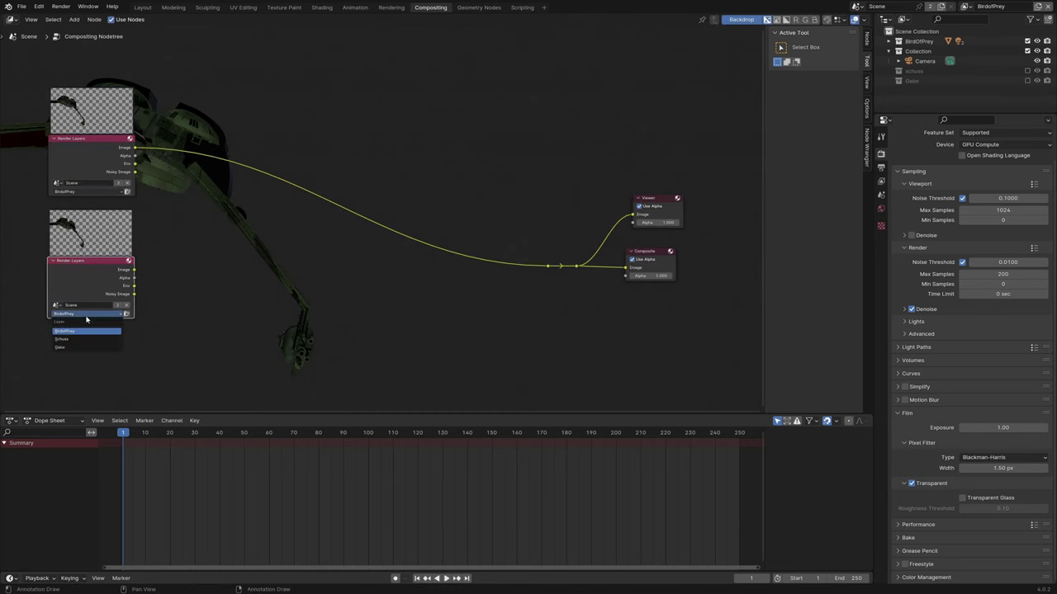
click(62, 338)
Step: Add a third Render Layers node below, set to the Galor layer
key(Home)
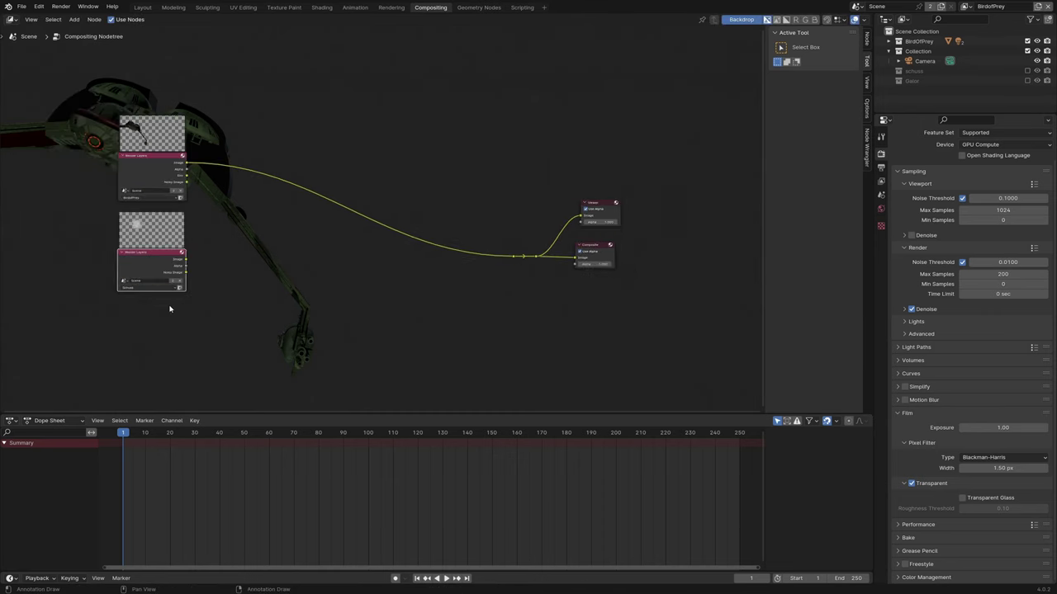
key(shift+d)
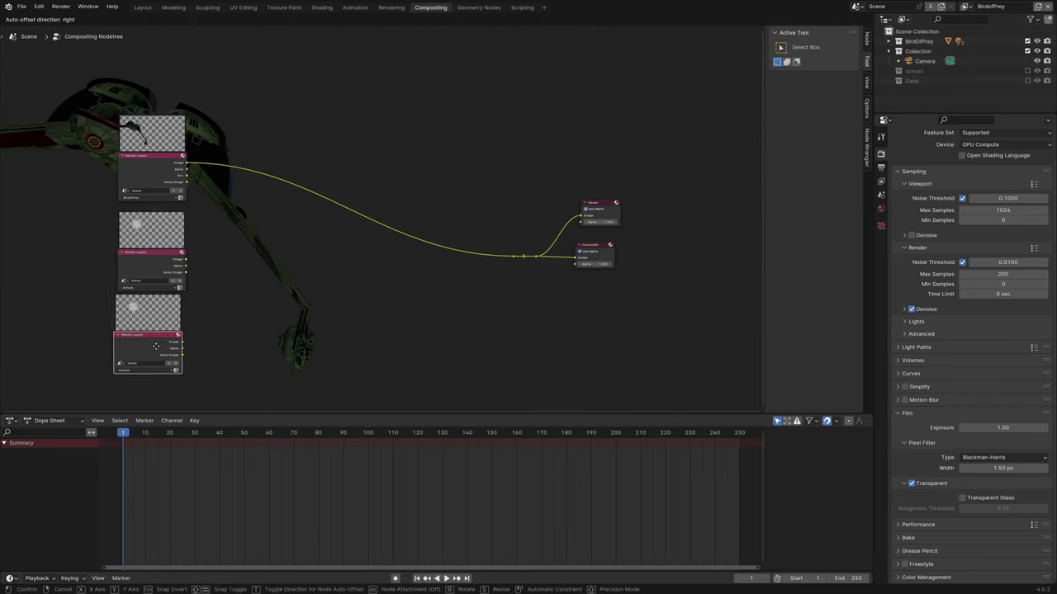
click(160, 353)
click(152, 376)
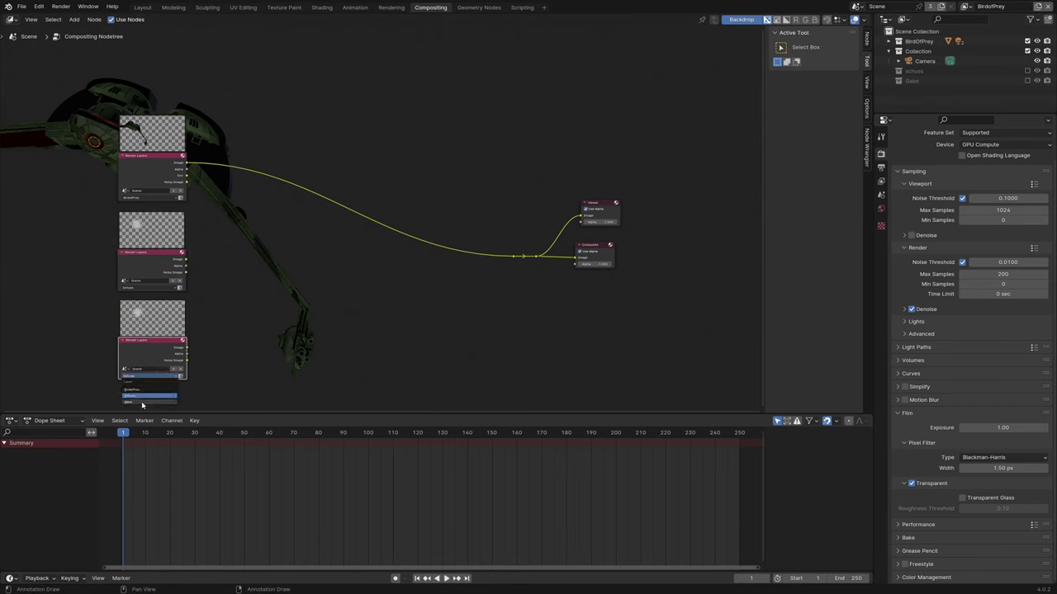
click(144, 402)
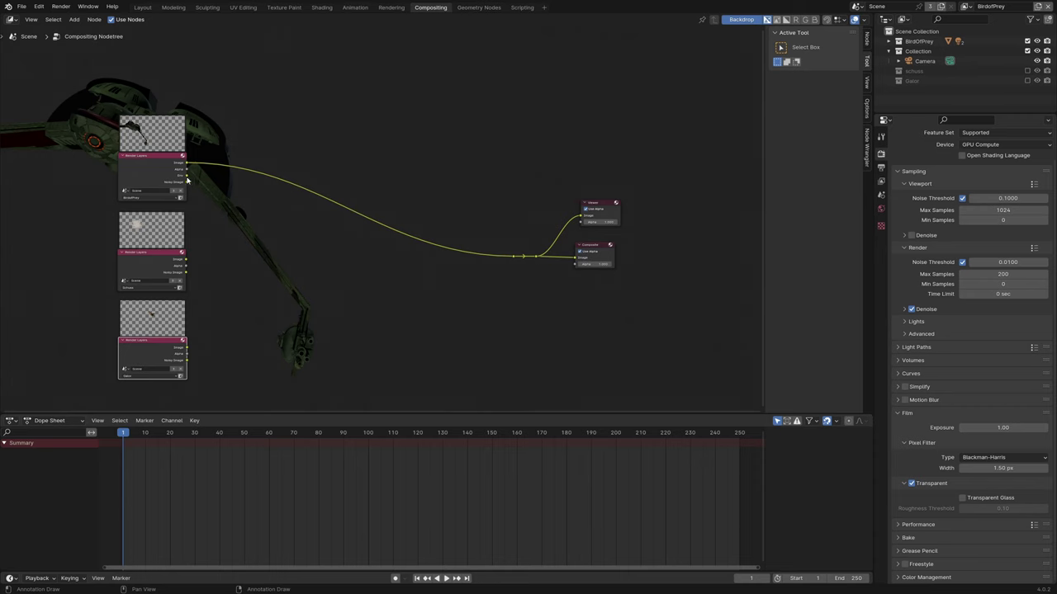
Step: Add an Alpha Over node via an 'alpha' search and place it beside the Render Layers nodes
scroll(274, 243, up, 1)
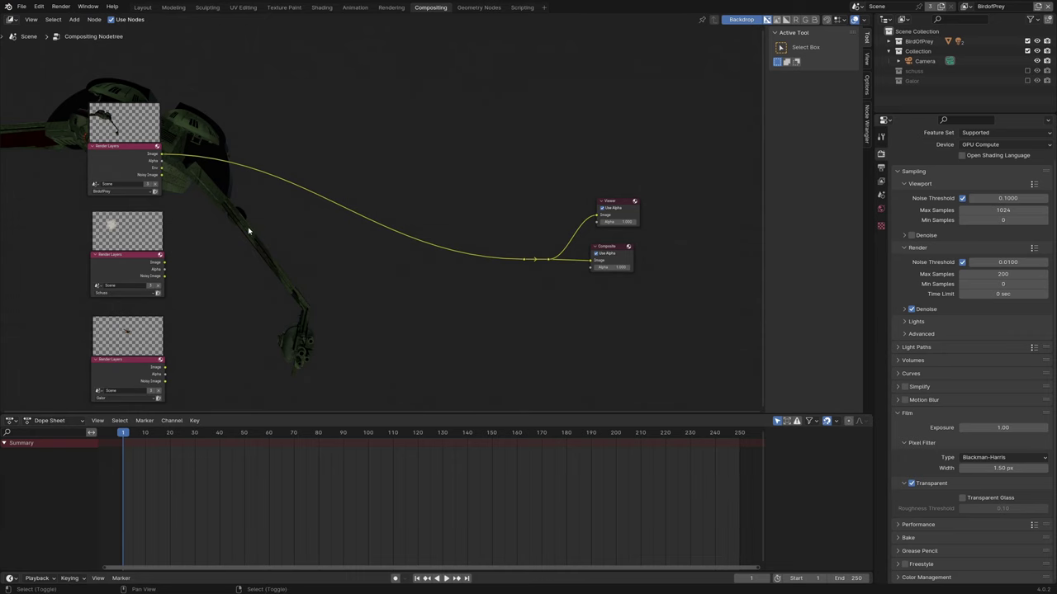
key(shift+a)
mouse_move(201, 204)
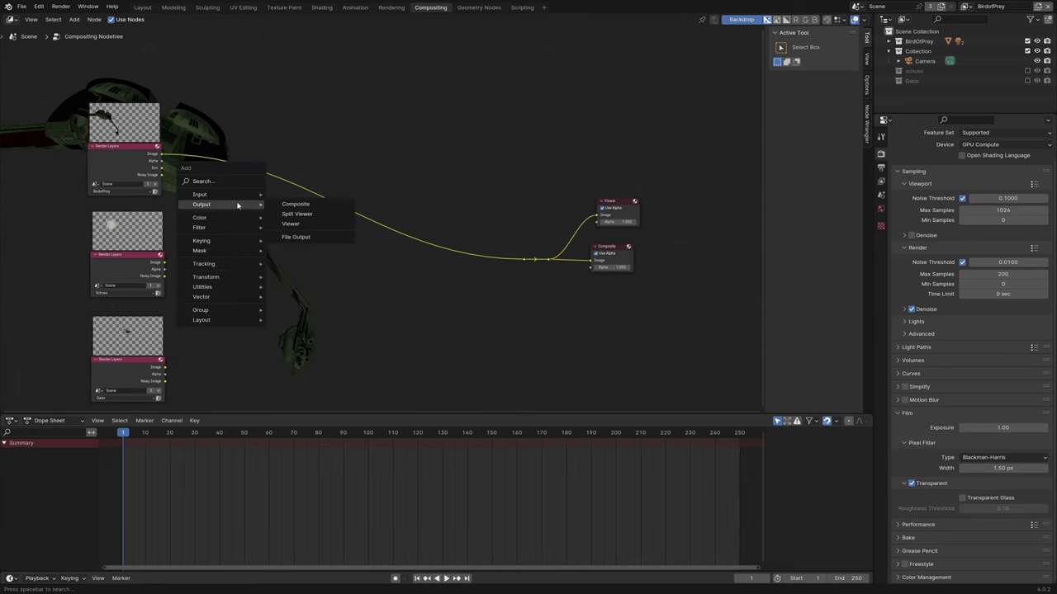
text(alp)
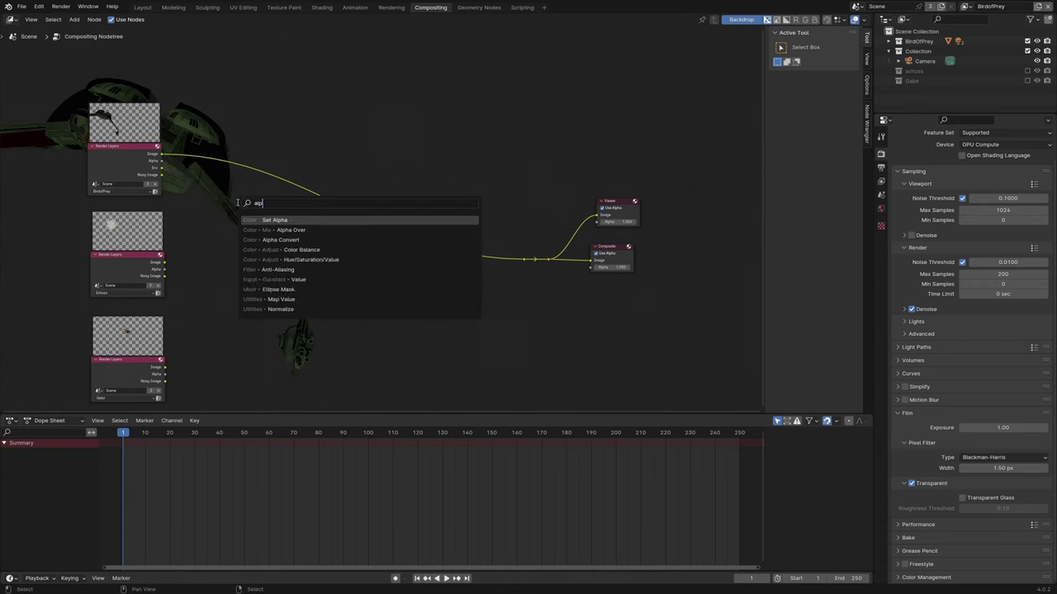
text(ha)
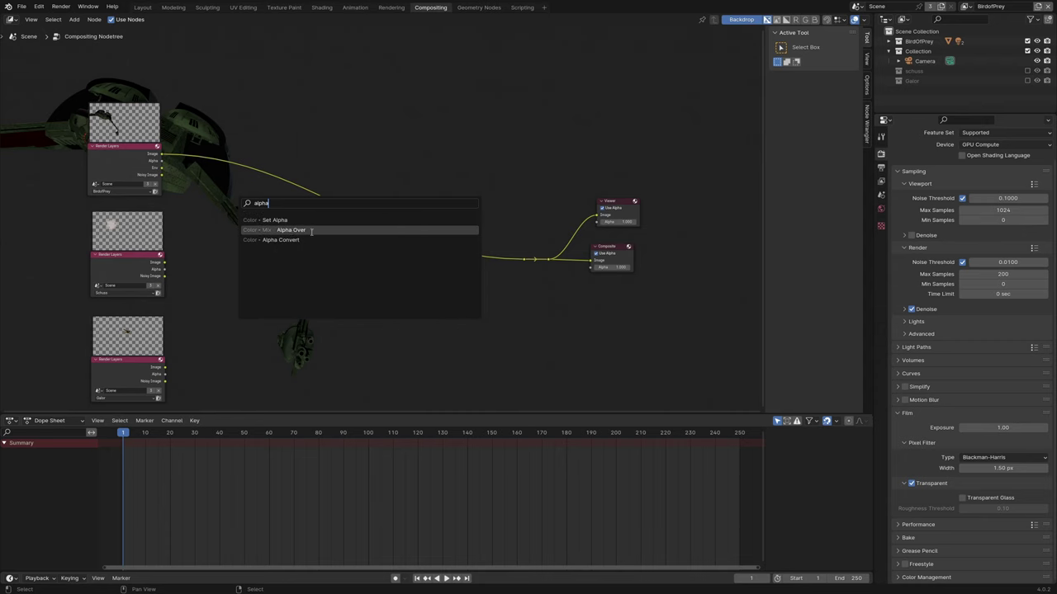
click(311, 231)
click(256, 216)
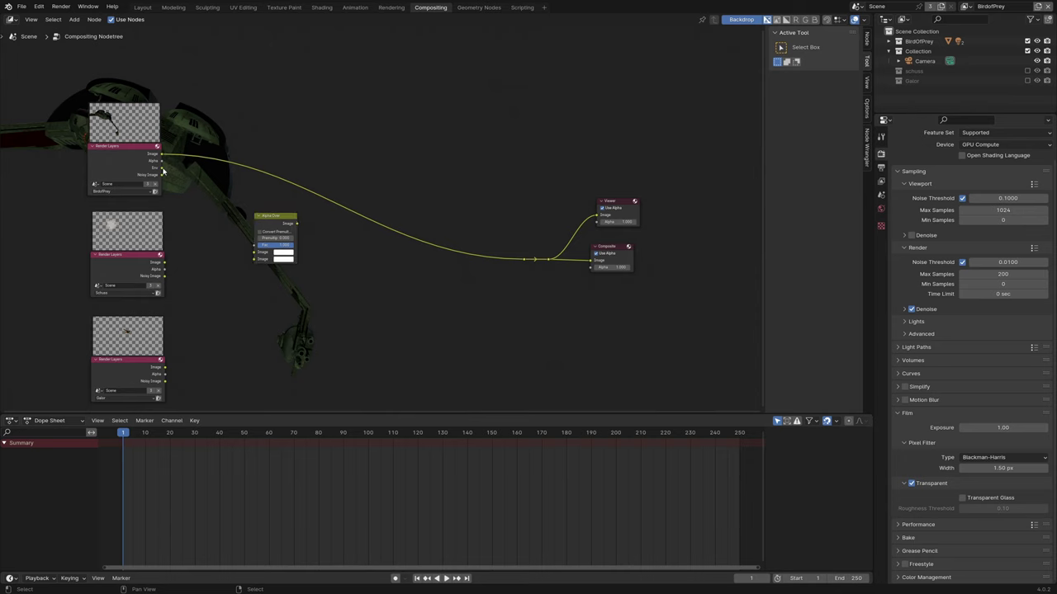
Step: Wire Env and the bottom layer's Image into Alpha Over, feeding its output to Composite
drag(161, 169, 254, 255)
drag(165, 367, 254, 260)
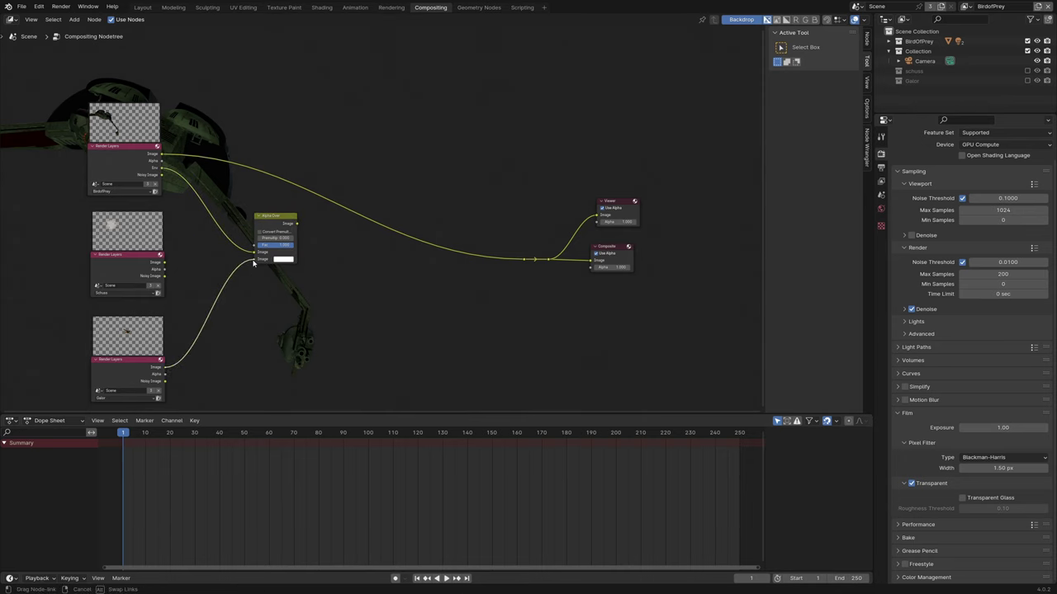
mouse_move(295, 223)
mouse_down()
mouse_move(503, 289)
mouse_move(525, 260)
mouse_up()
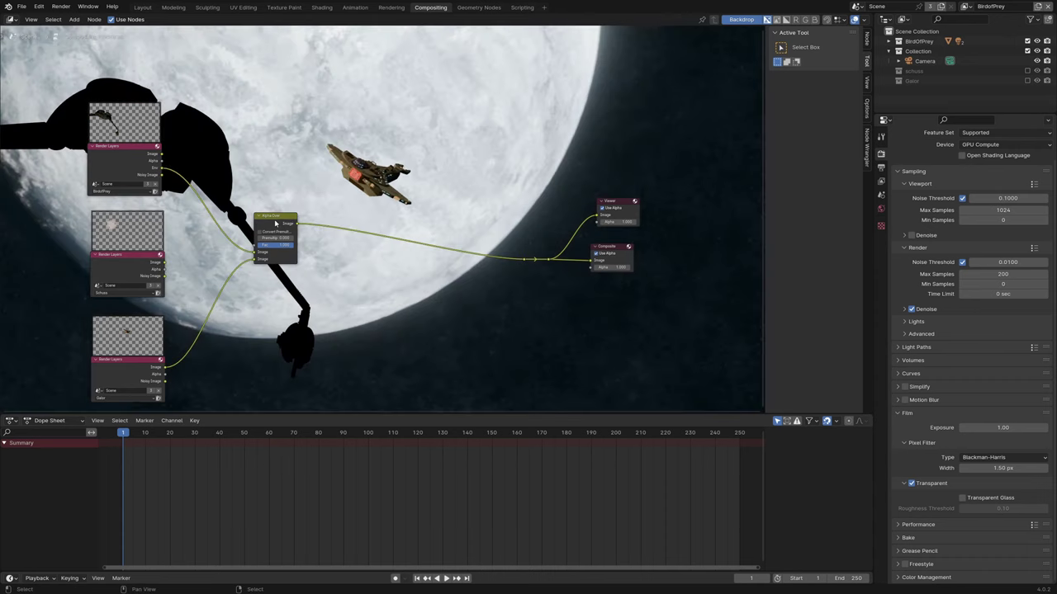
drag(276, 216, 330, 216)
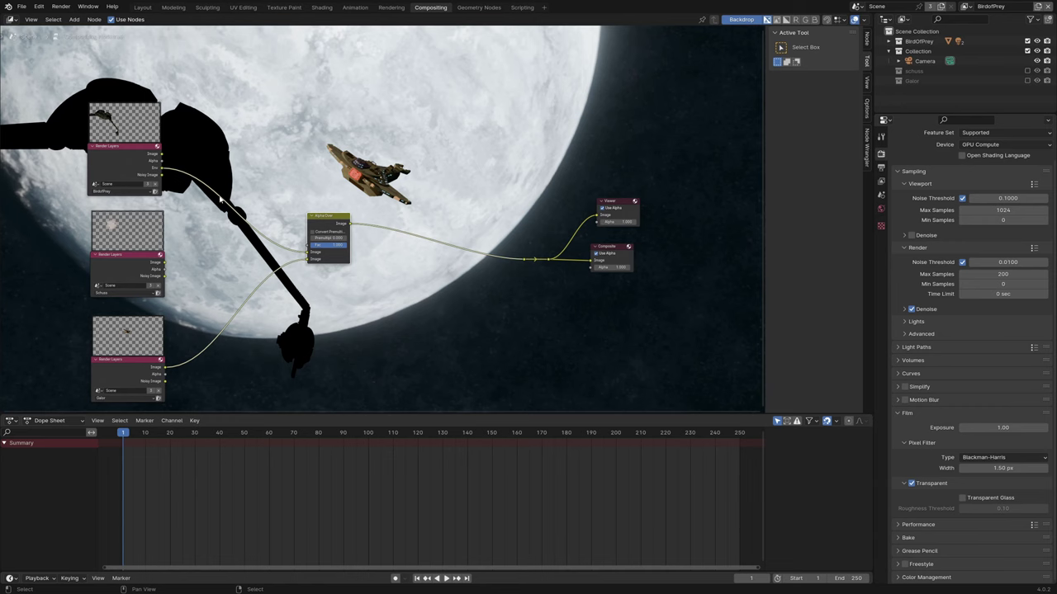
drag(318, 223, 277, 190)
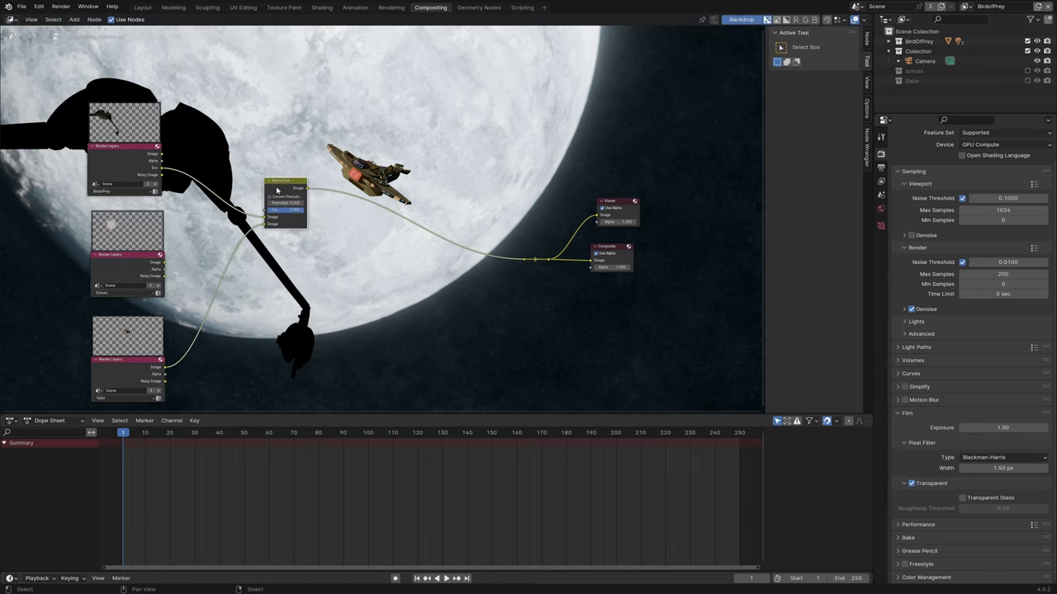
Step: Insert a second Alpha Over on the Composite link, taking the middle Render Layers Image
key(shift+d)
click(396, 225)
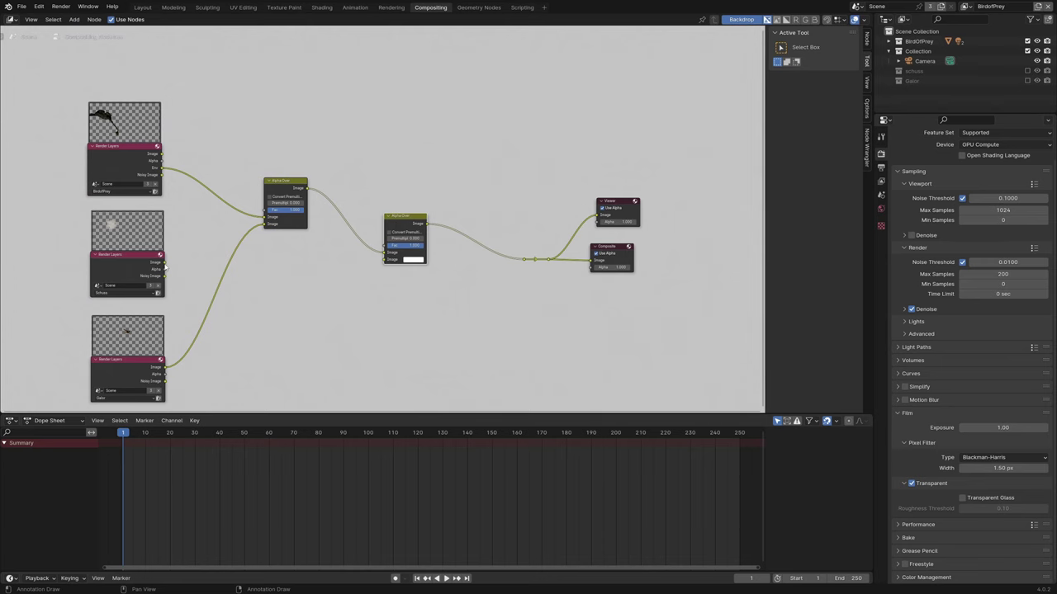
drag(164, 263, 385, 260)
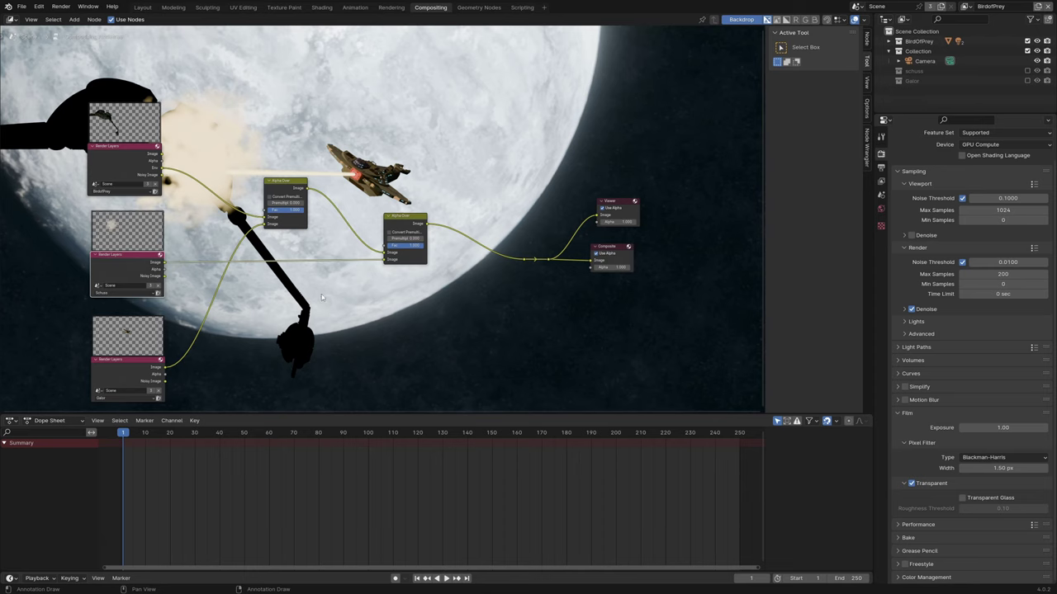
key(shift+a)
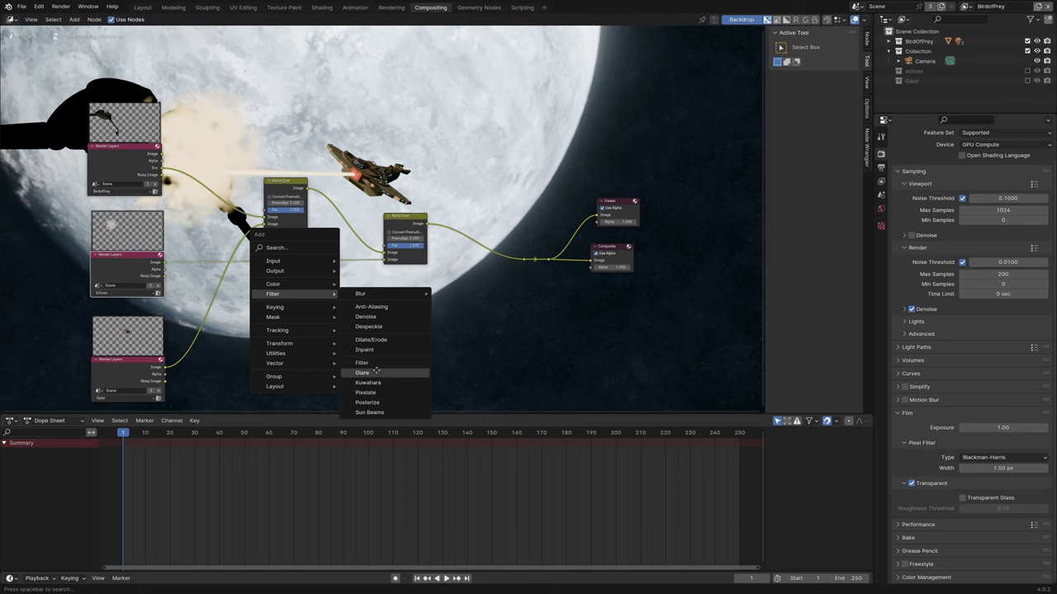
Step: Put a Glare node on the middle layer's link: Fog Glow, High quality, size 9
click(376, 373)
click(297, 276)
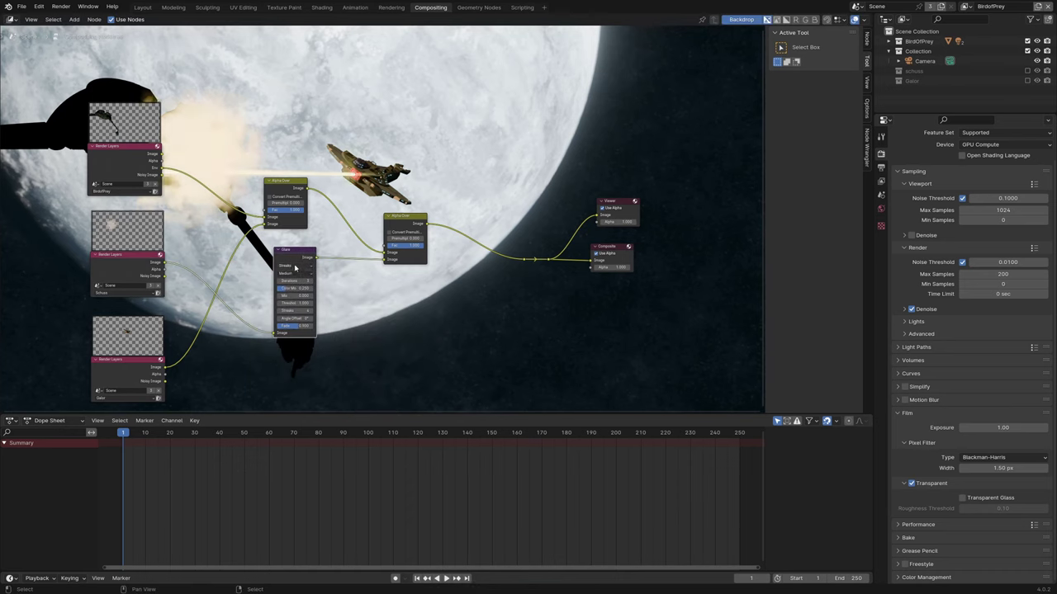
click(294, 266)
click(295, 295)
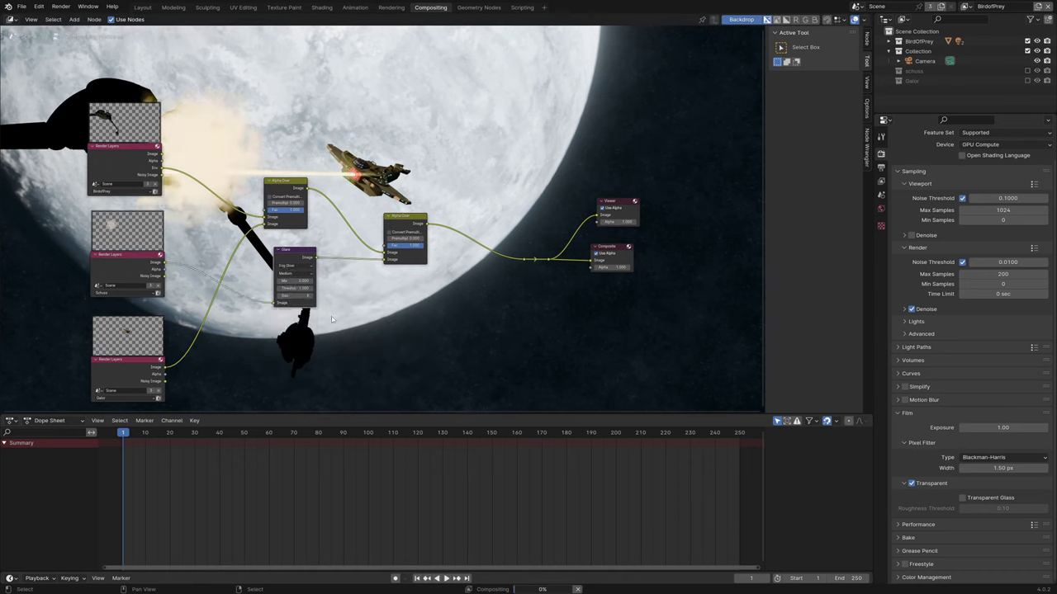
click(294, 273)
click(293, 289)
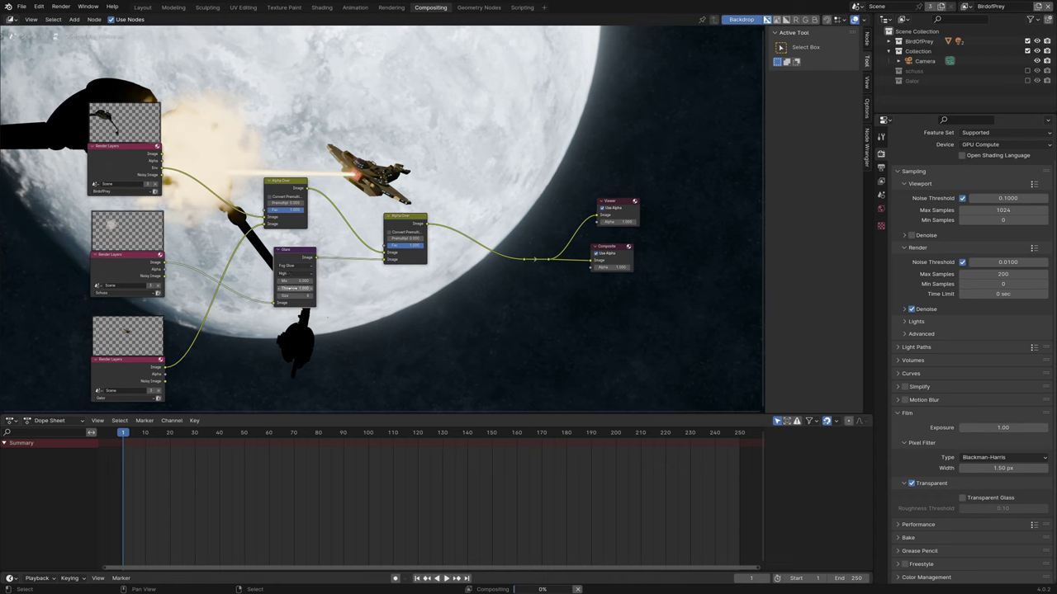
drag(312, 301, 345, 294)
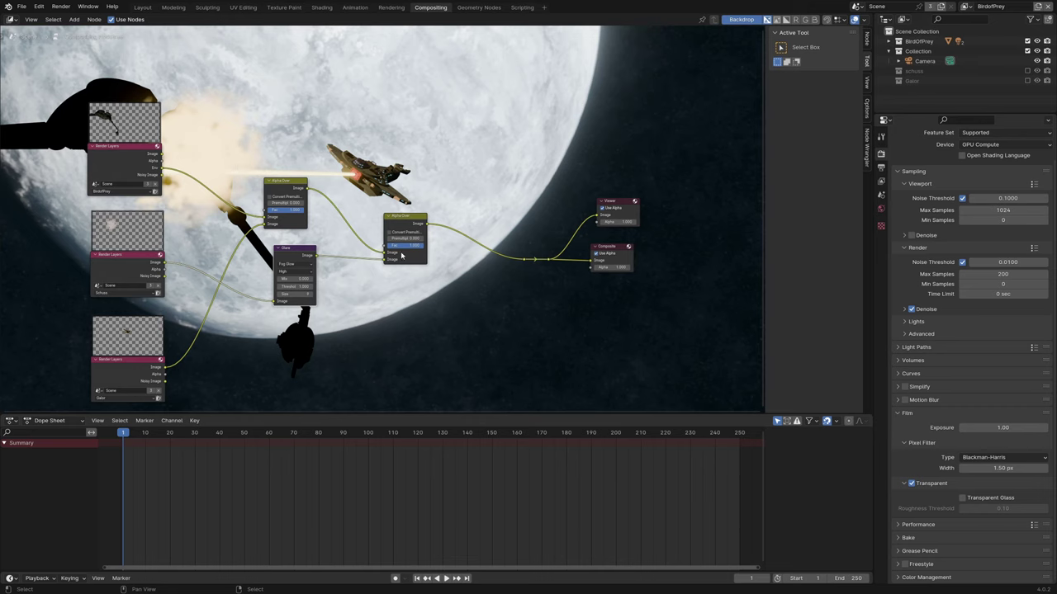
Step: Shift the outputs right and insert a third Alpha Over fed by the top Render Layers image
drag(402, 223, 393, 221)
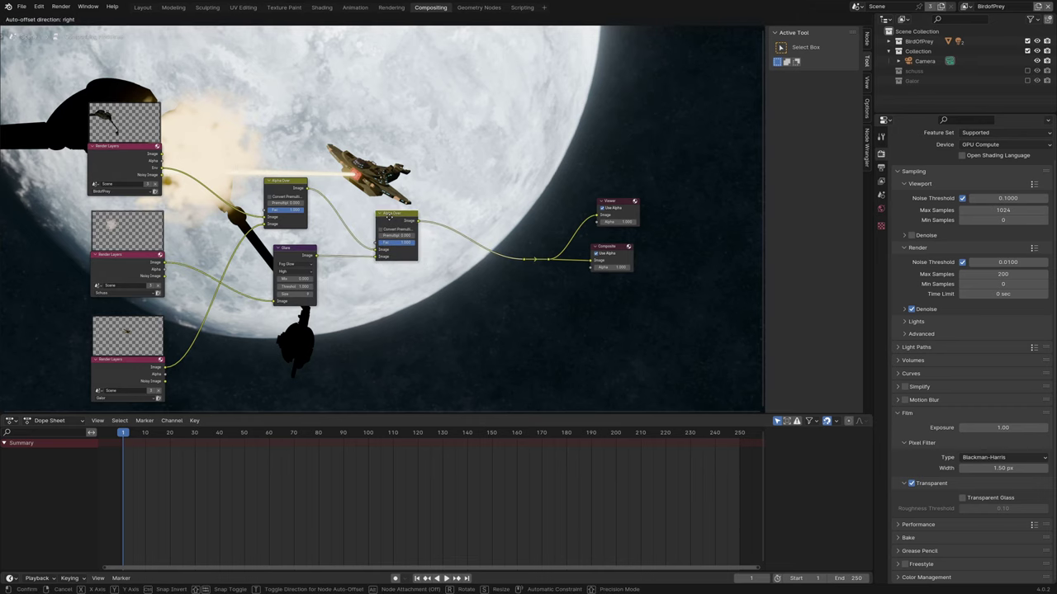
key(g)
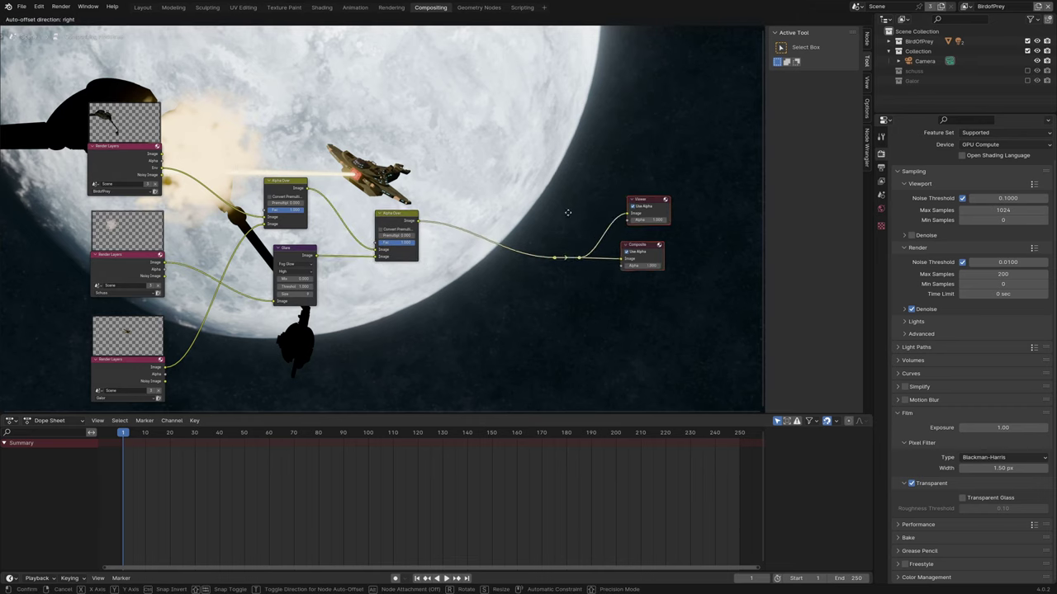
click(591, 219)
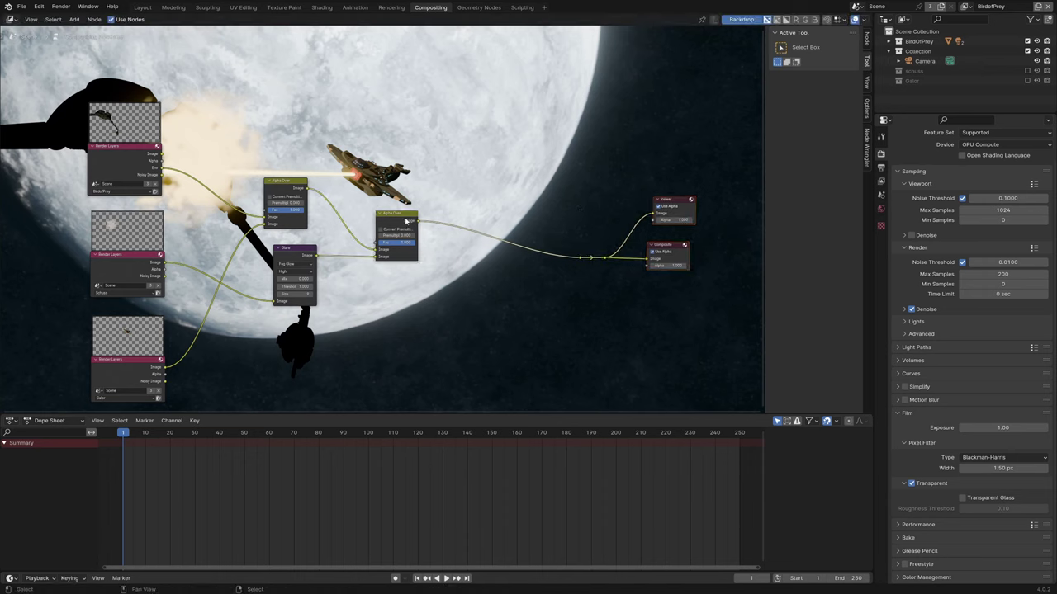
key(shift+d)
click(522, 238)
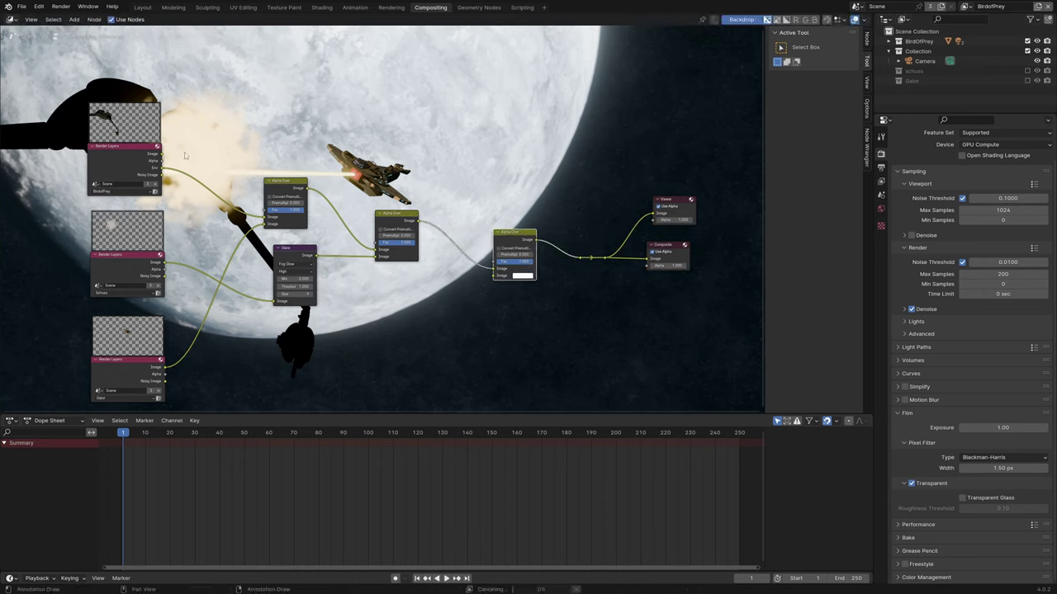
mouse_move(158, 154)
mouse_down()
mouse_move(192, 155)
mouse_move(494, 277)
mouse_up()
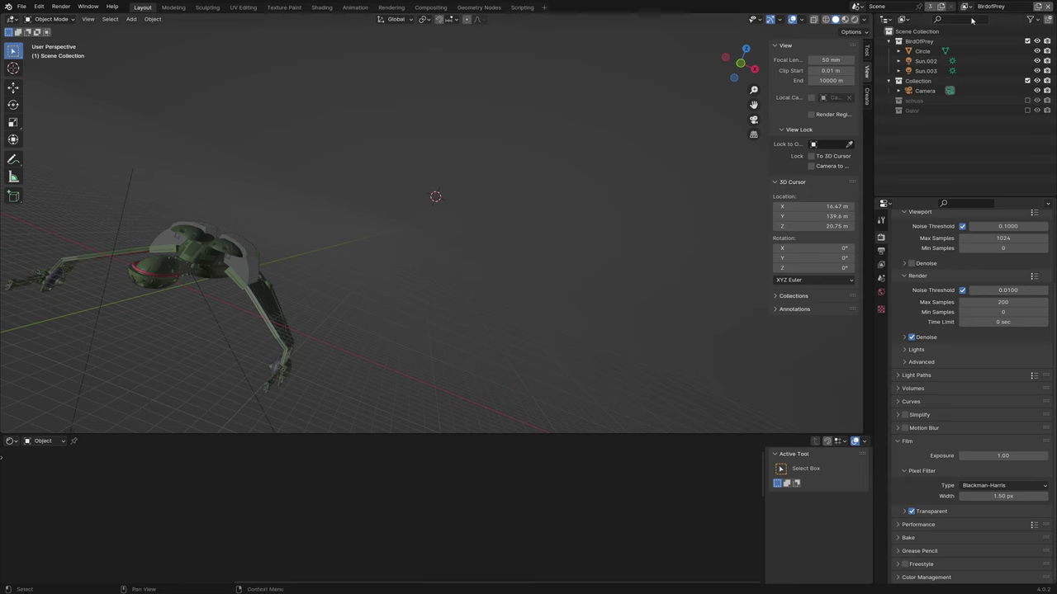
Step: Add a new view layer and name it 'Arbeits'
click(1038, 7)
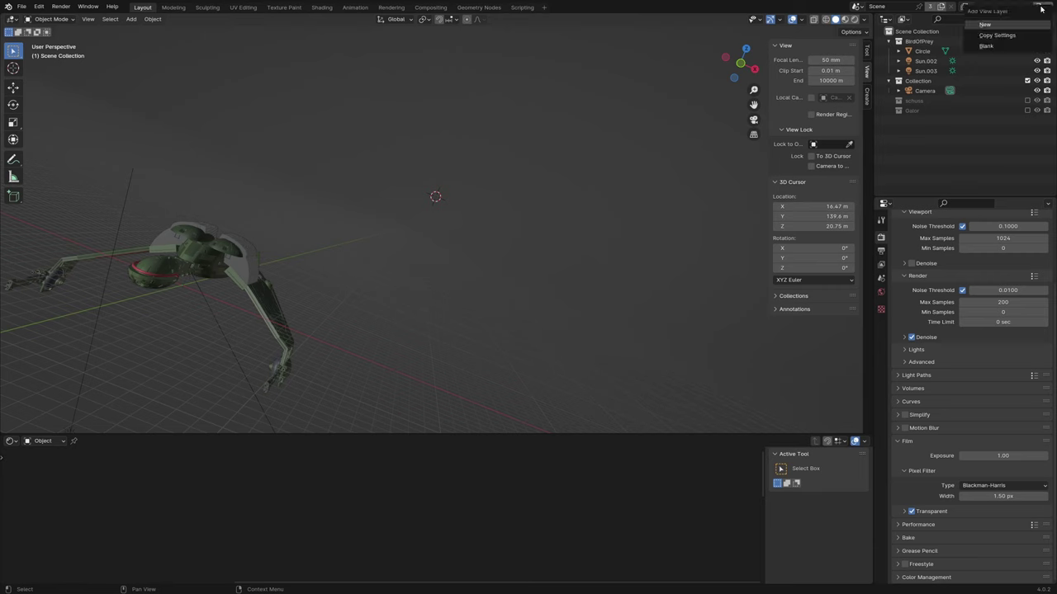
click(1010, 24)
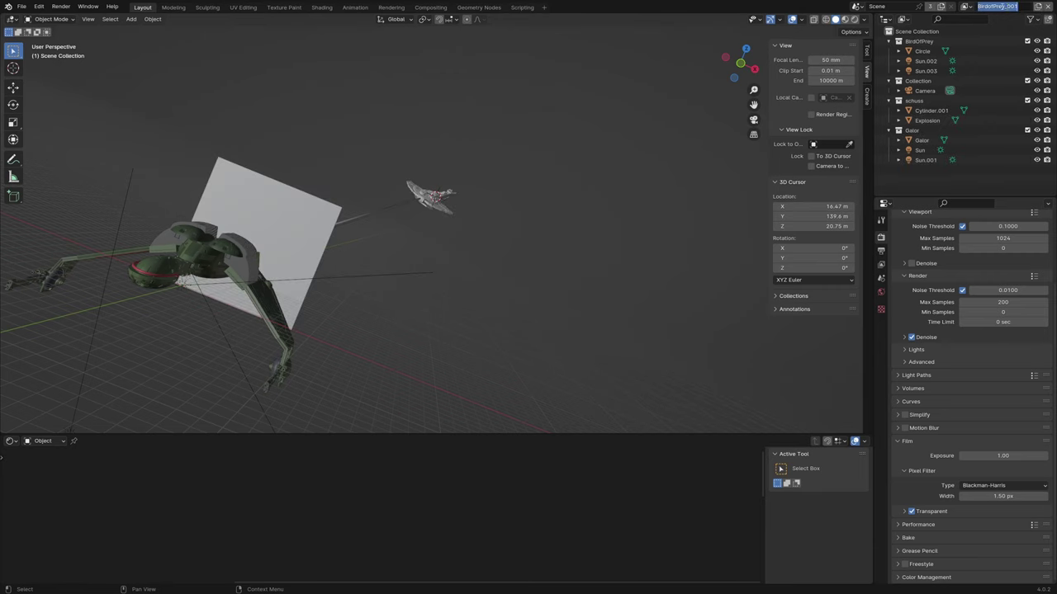
text(Arbei)
text(ts)
key(Return)
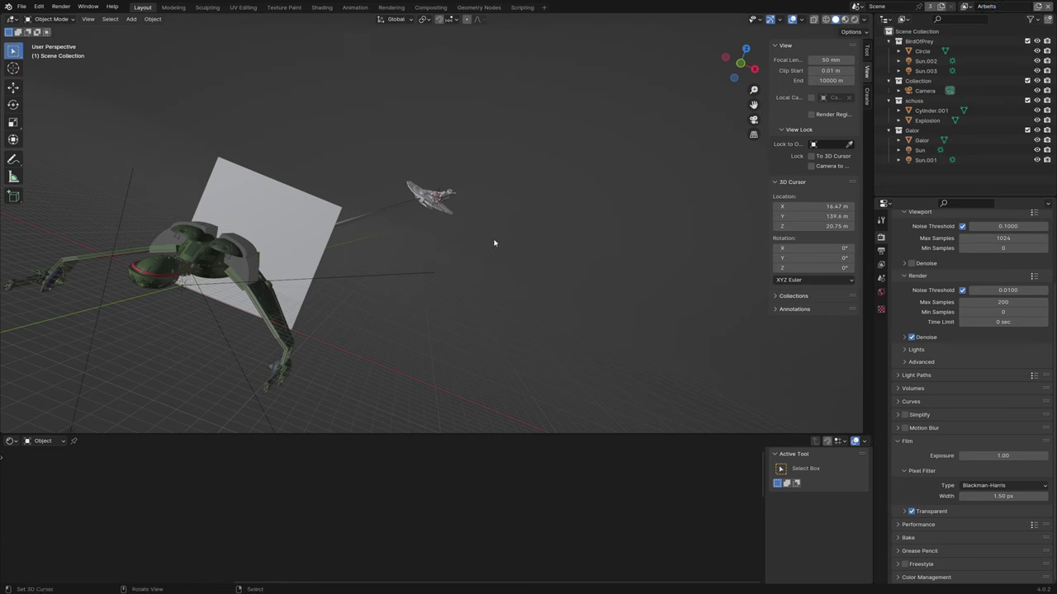